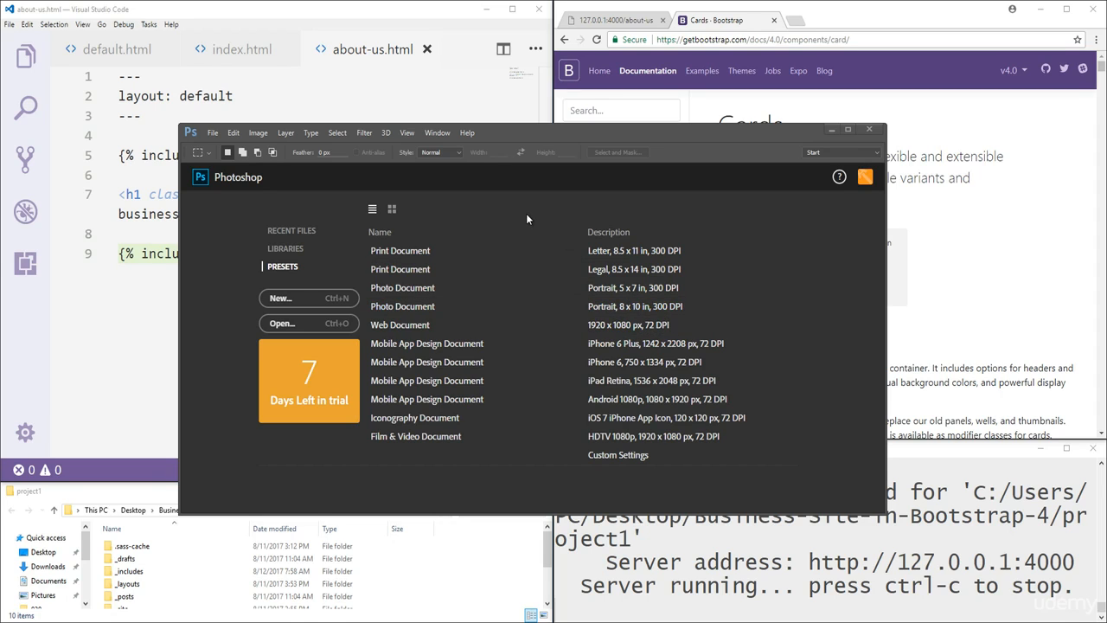
- Maximize the Photoshop window and start a new Artboard document using the Web (1920, 1080) size
left_click(847, 129)
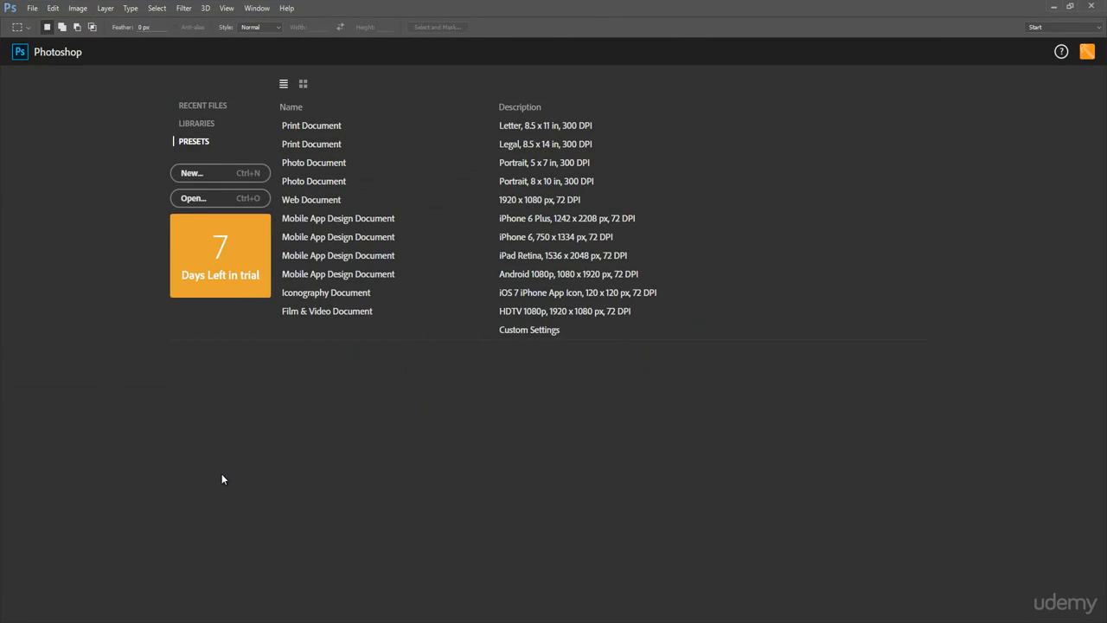
left_click(216, 173)
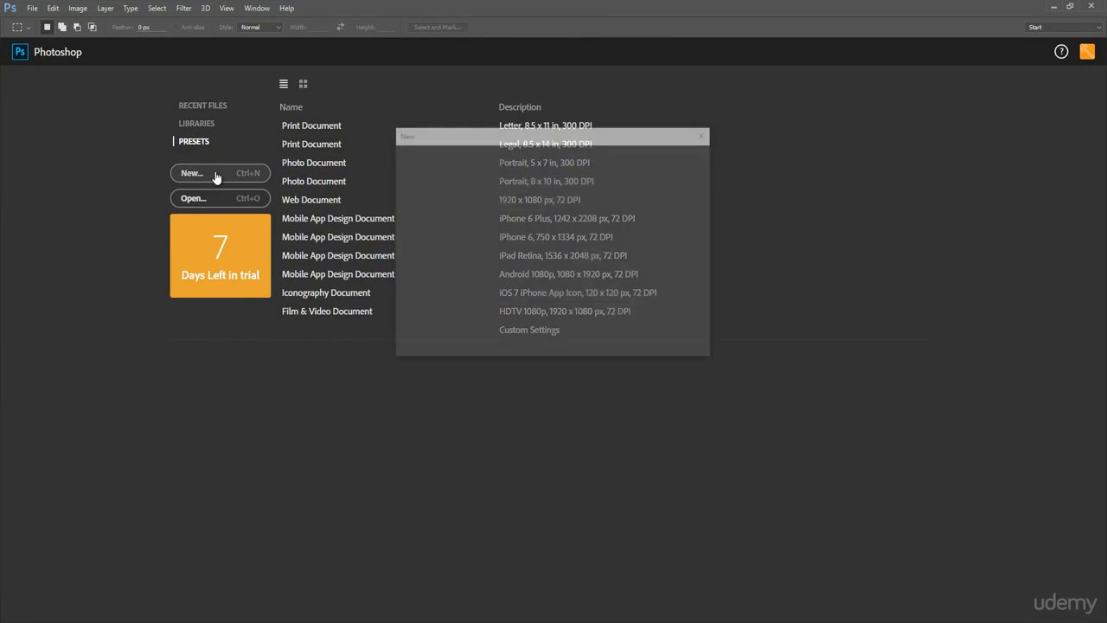
left_click(577, 169)
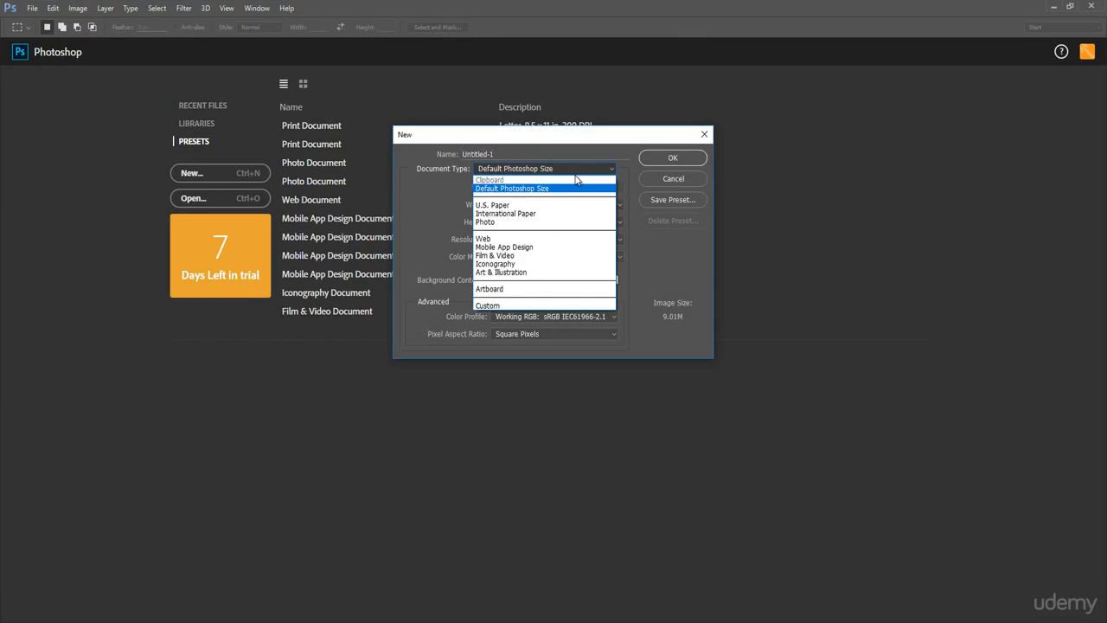
left_click(519, 289)
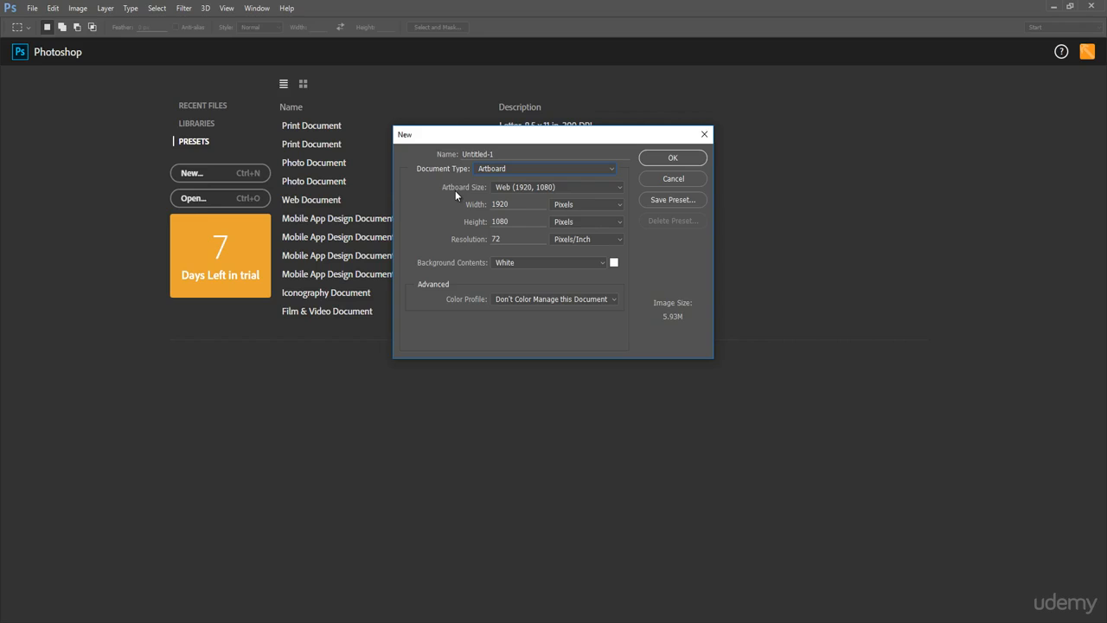
left_click(500, 190)
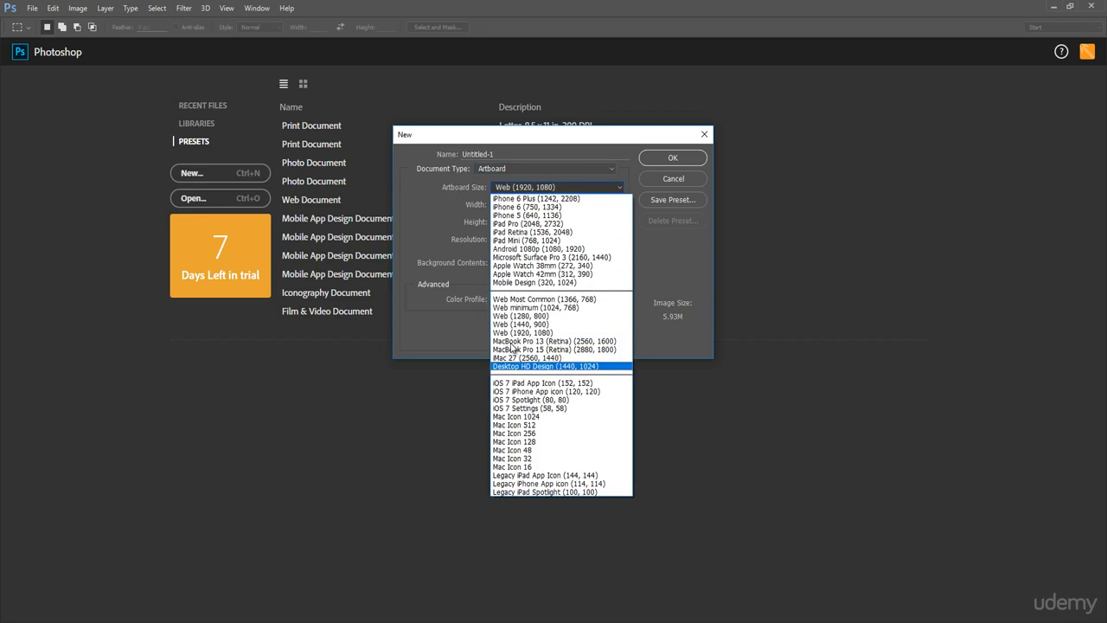
left_click(591, 186)
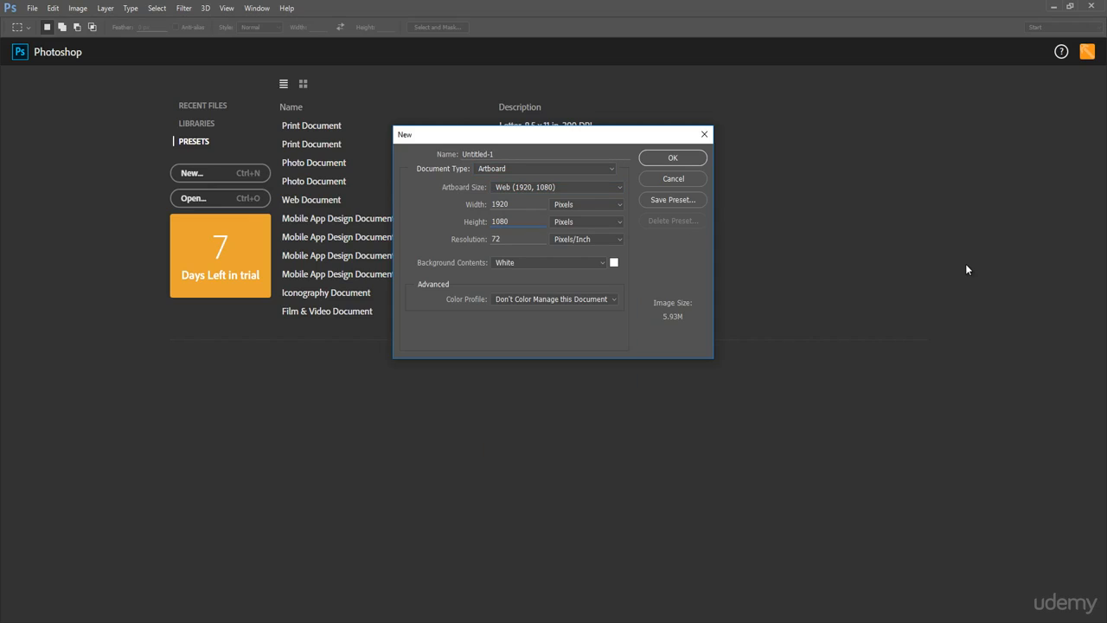
- Set the height to 2080 pixels and the color profile to Working RGB: sRGB IEC61966-2.1, and create the document
key("BackSpace")
type("2")
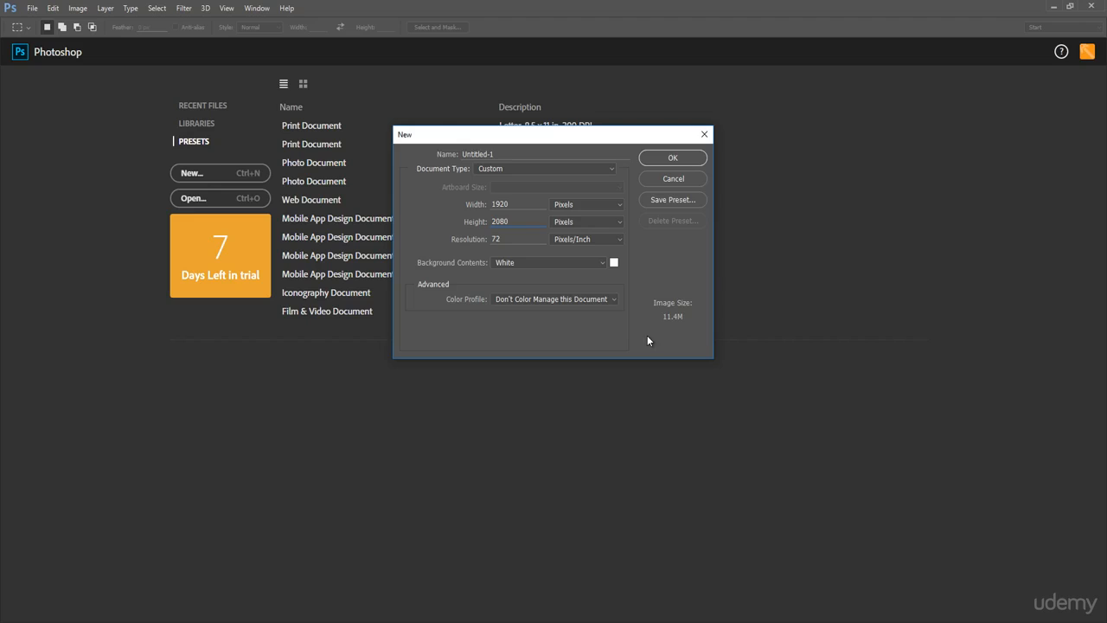
left_click(585, 299)
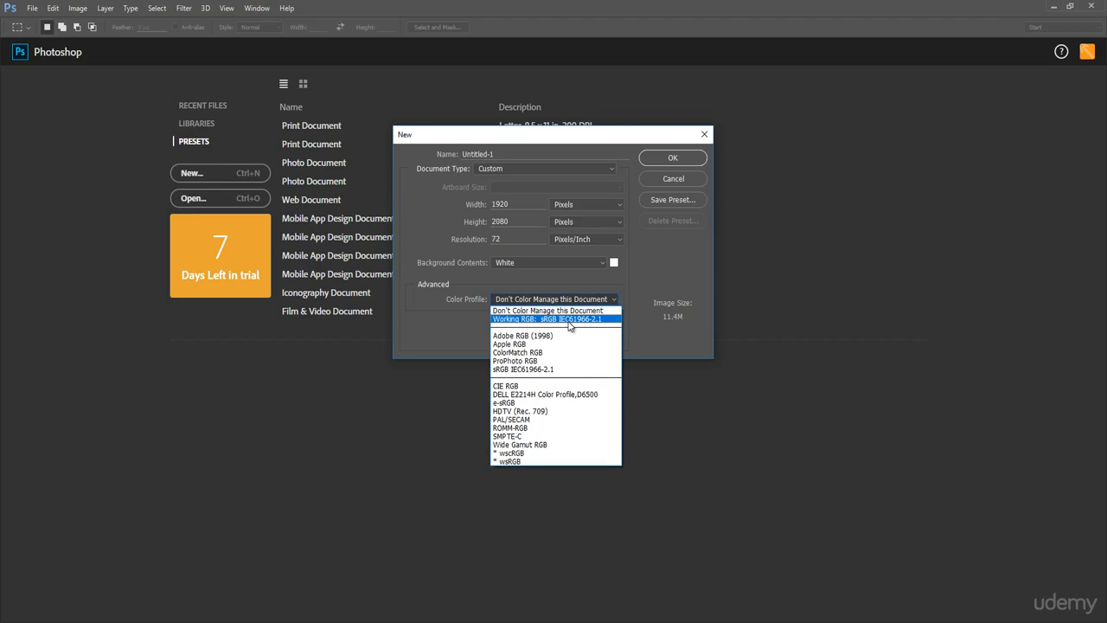
left_click(574, 320)
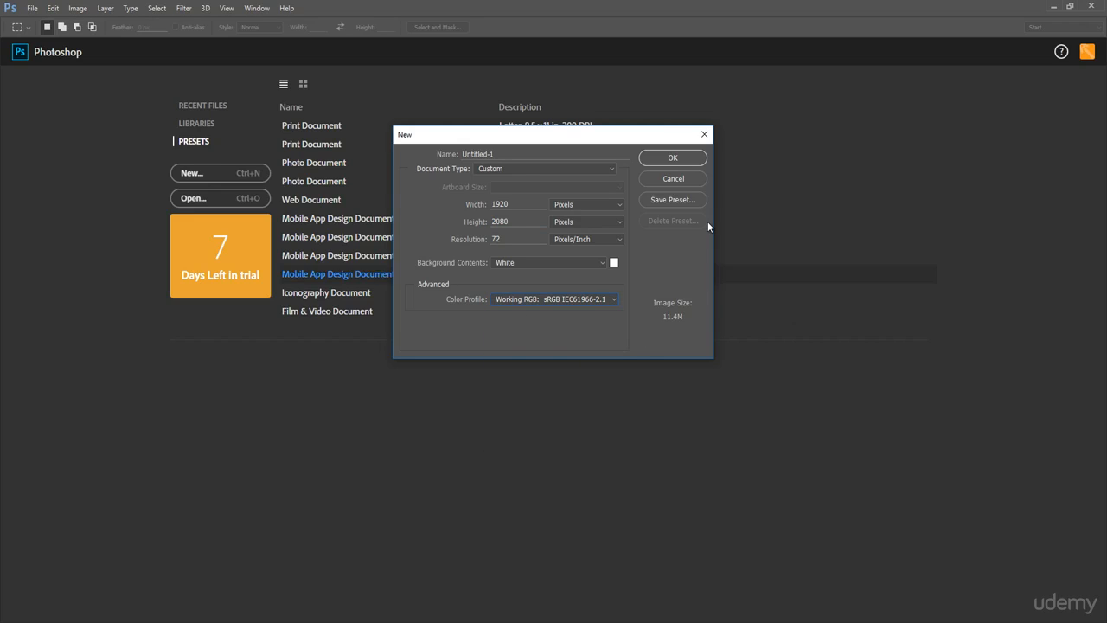
left_click(672, 158)
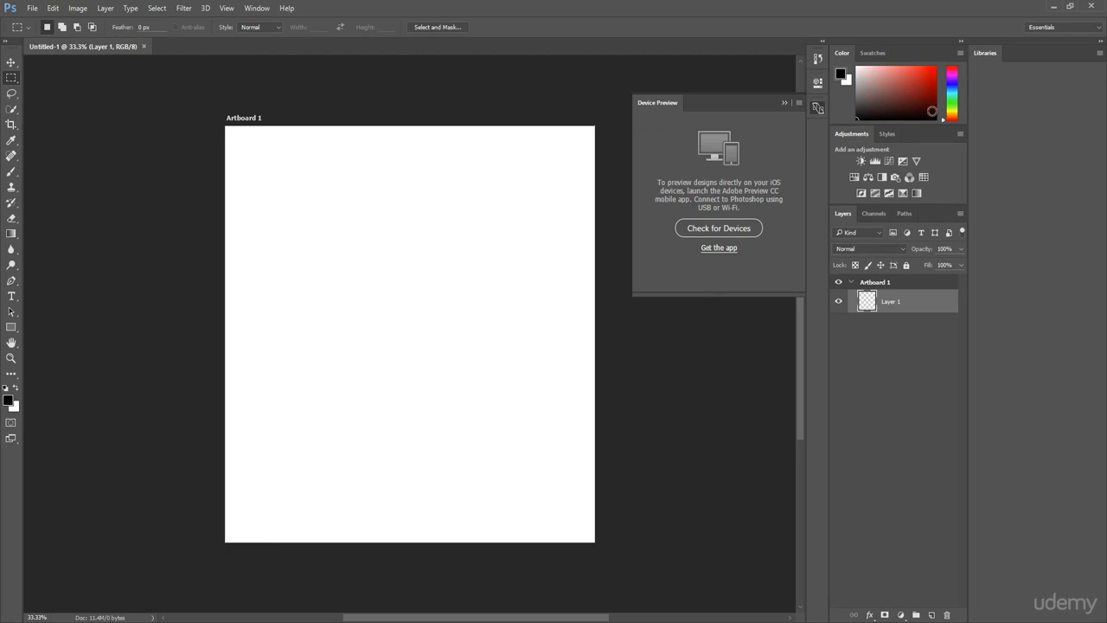
- Collapse the Device Preview, show the rulers and set their units to pixels
left_click(783, 104)
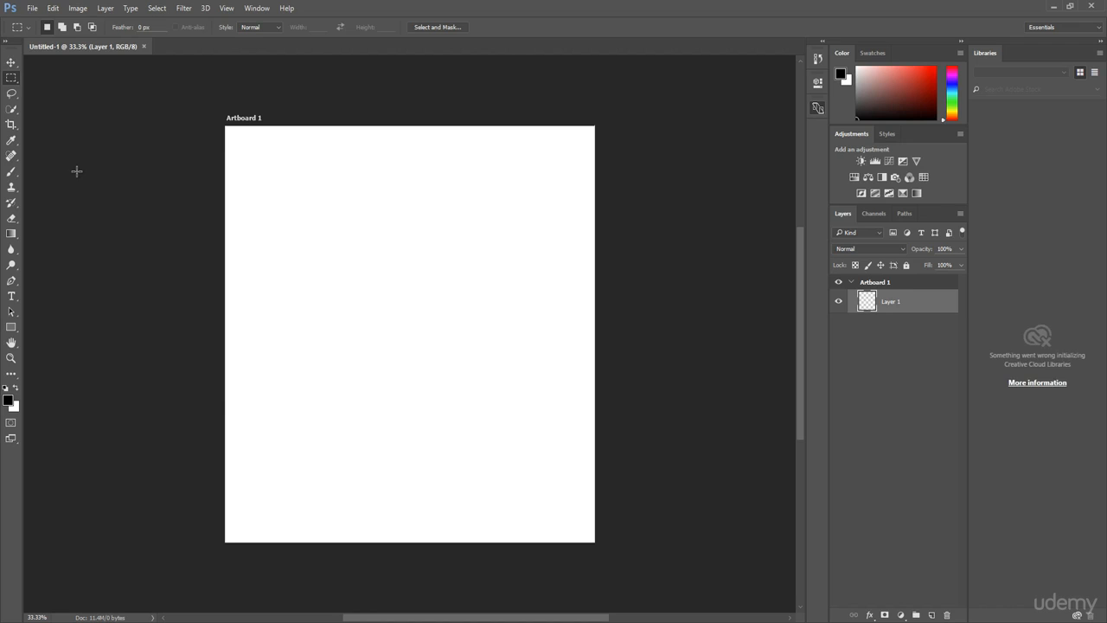
key("ctrl+r")
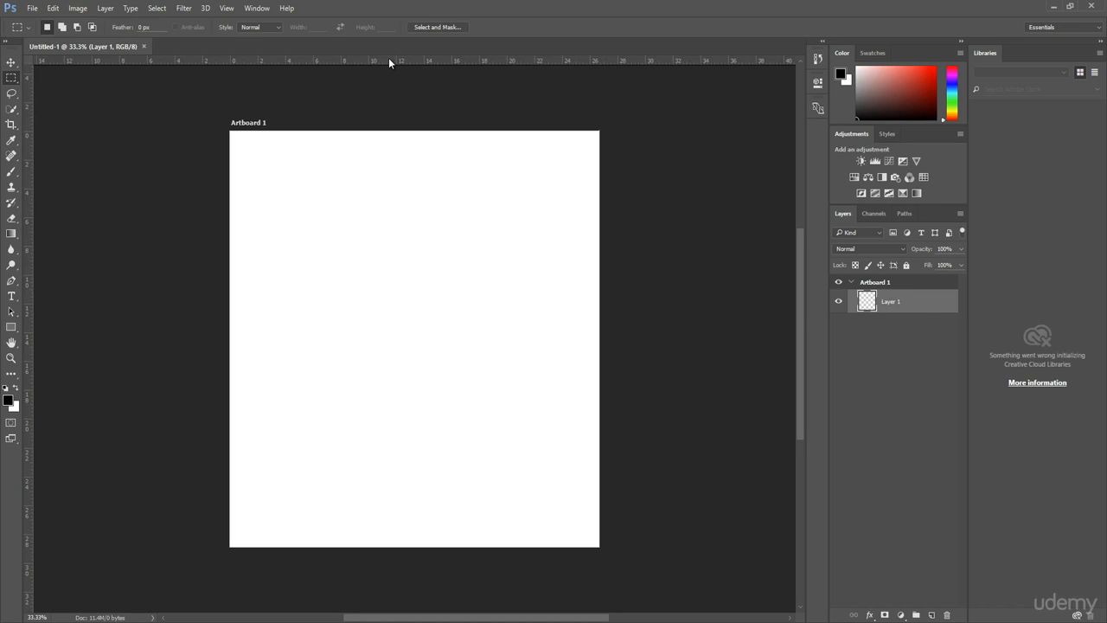
right_click(450, 63)
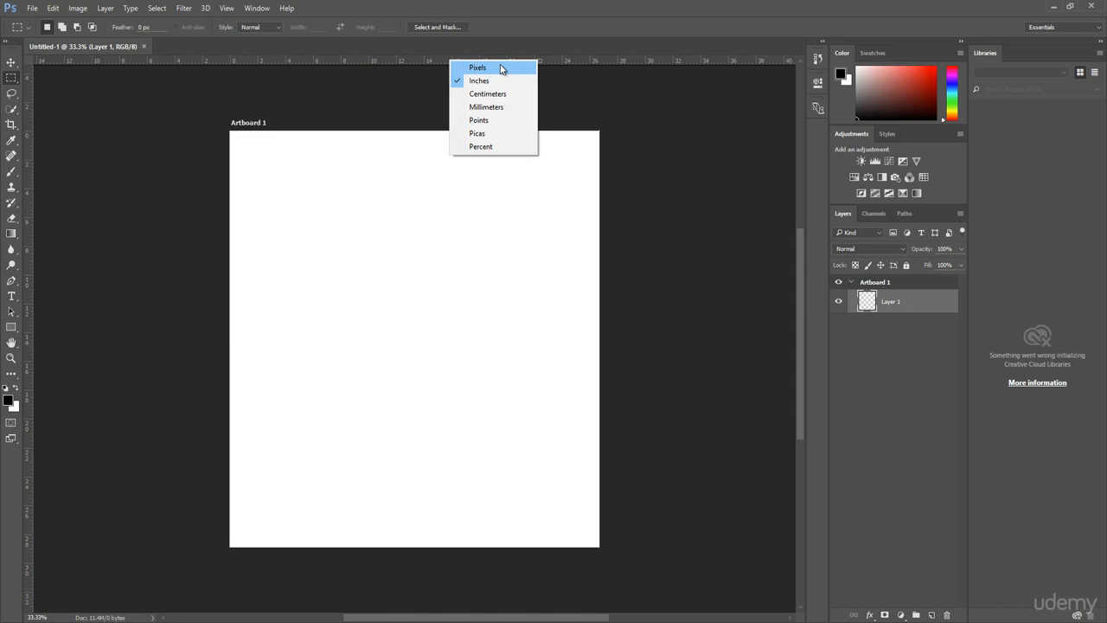
left_click(527, 73)
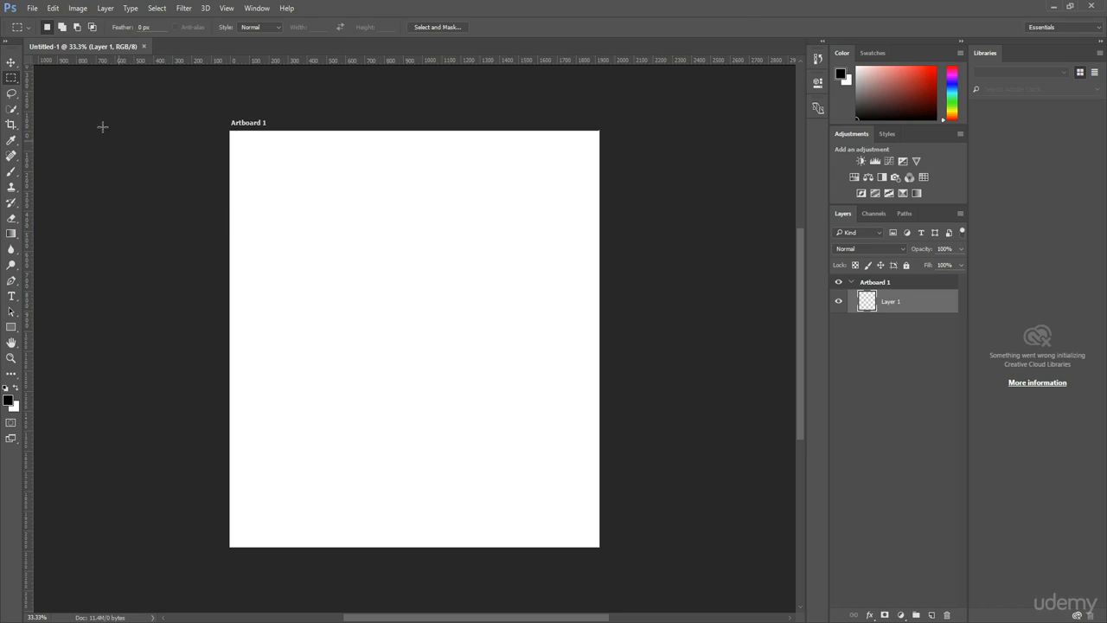
- Place three vertical guides spaced roughly evenly near the artboard's left edge with the Move tool
left_click(11, 63)
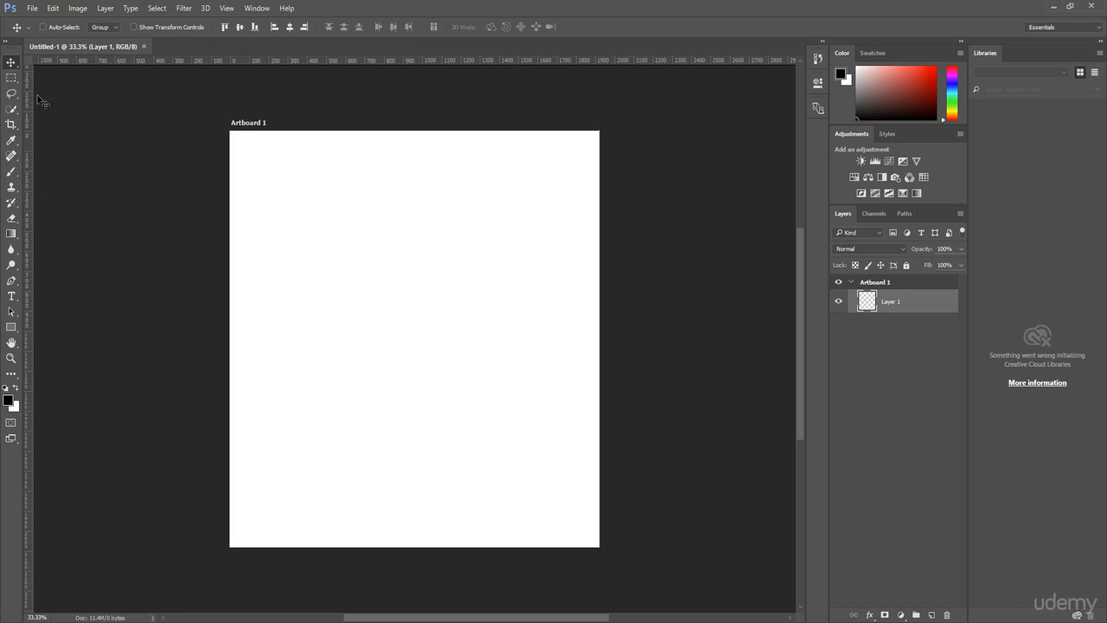
left_click_drag(30, 215, 251, 217)
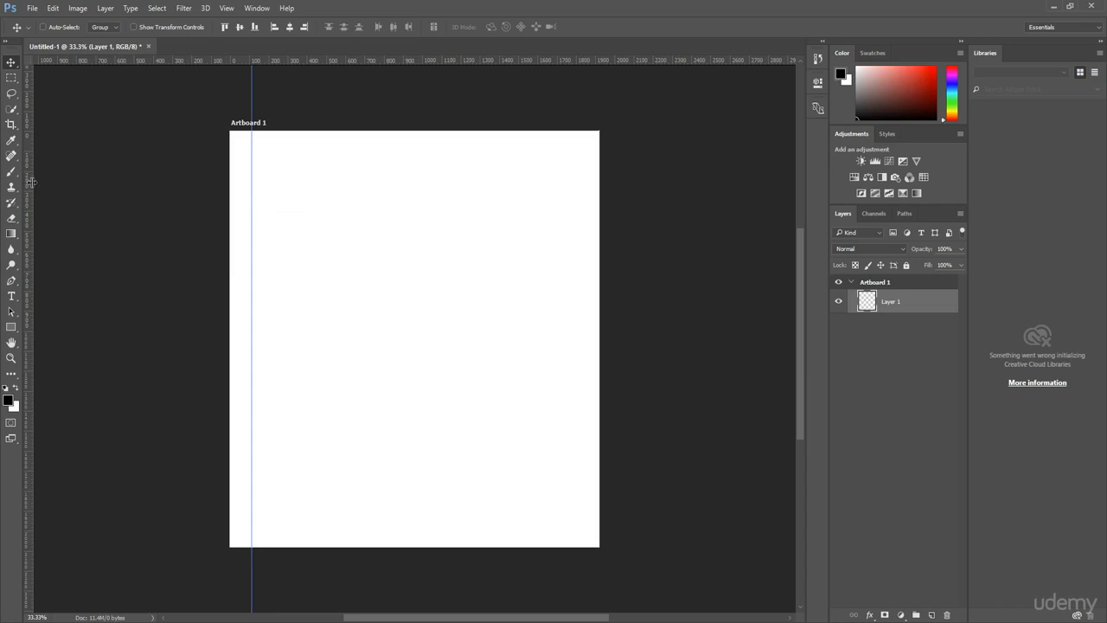
left_click_drag(32, 184, 277, 198)
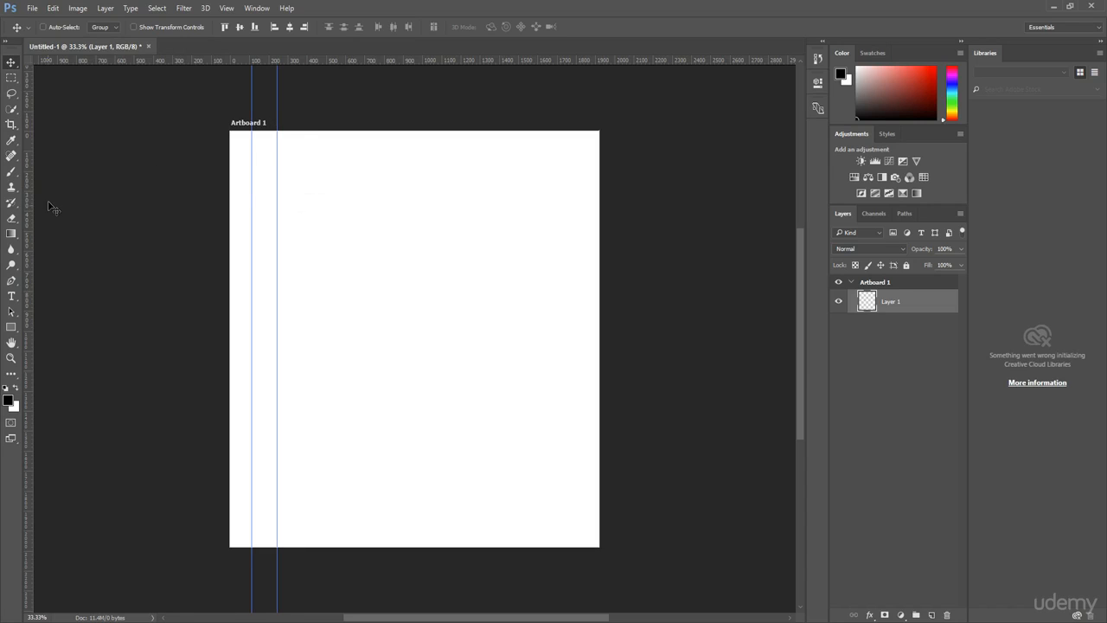
left_click_drag(32, 185, 303, 202)
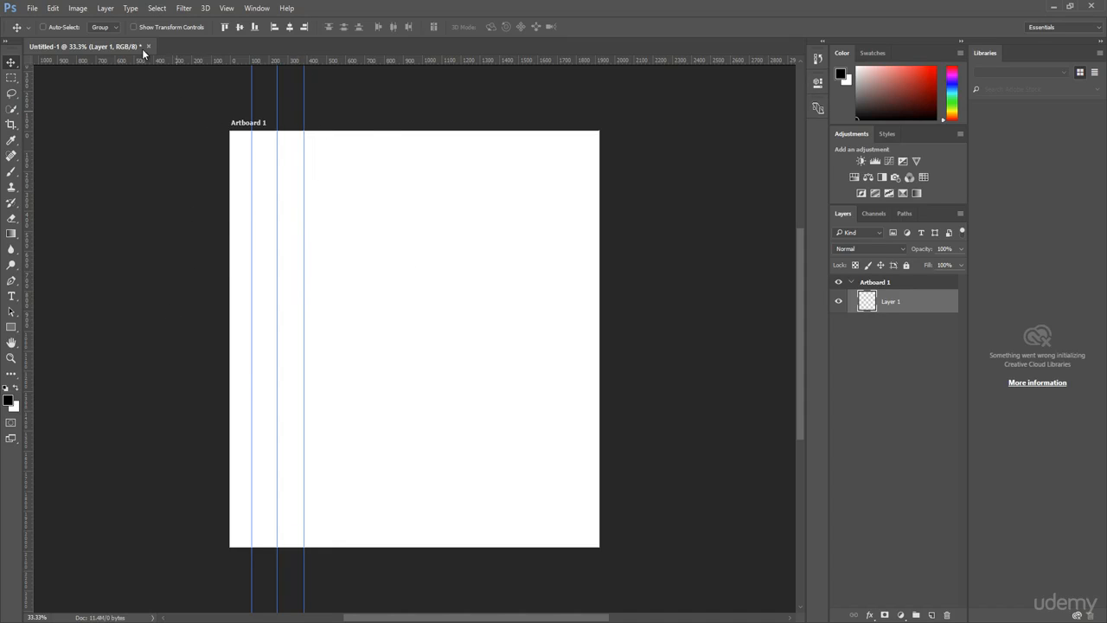
- Undo the placement of all three vertical guides
left_click(54, 9)
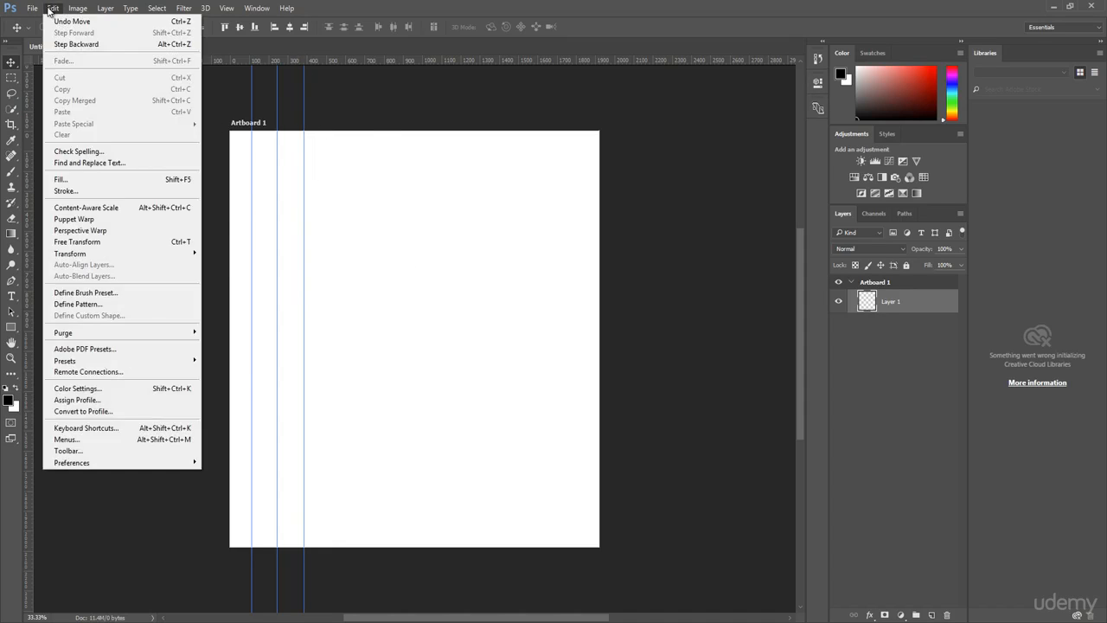
left_click(76, 44)
left_click(52, 8)
left_click(71, 45)
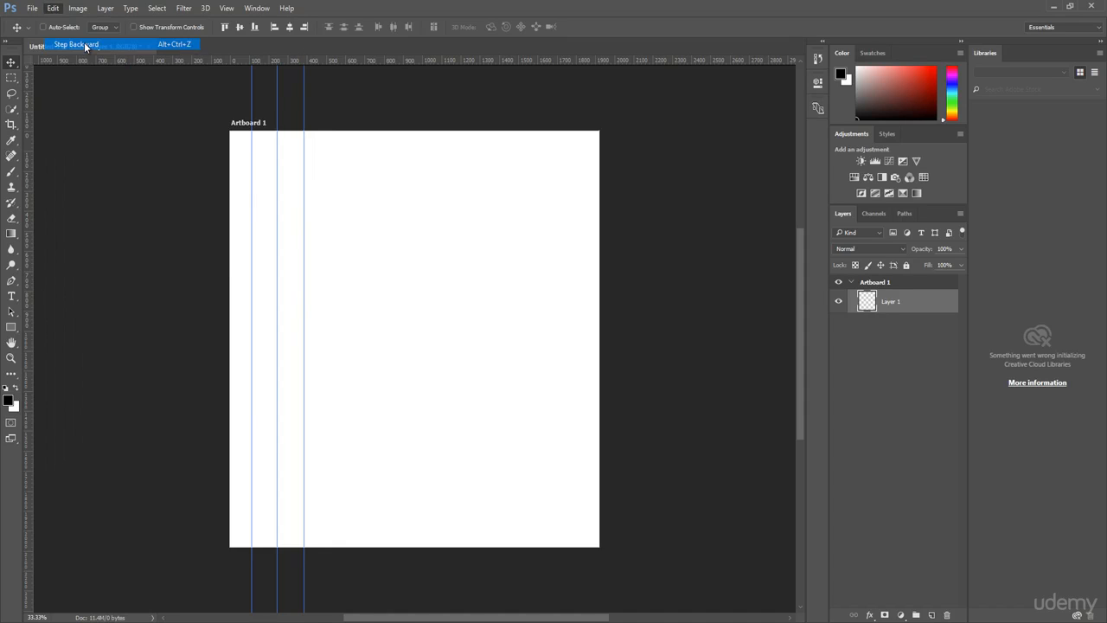
left_click(52, 8)
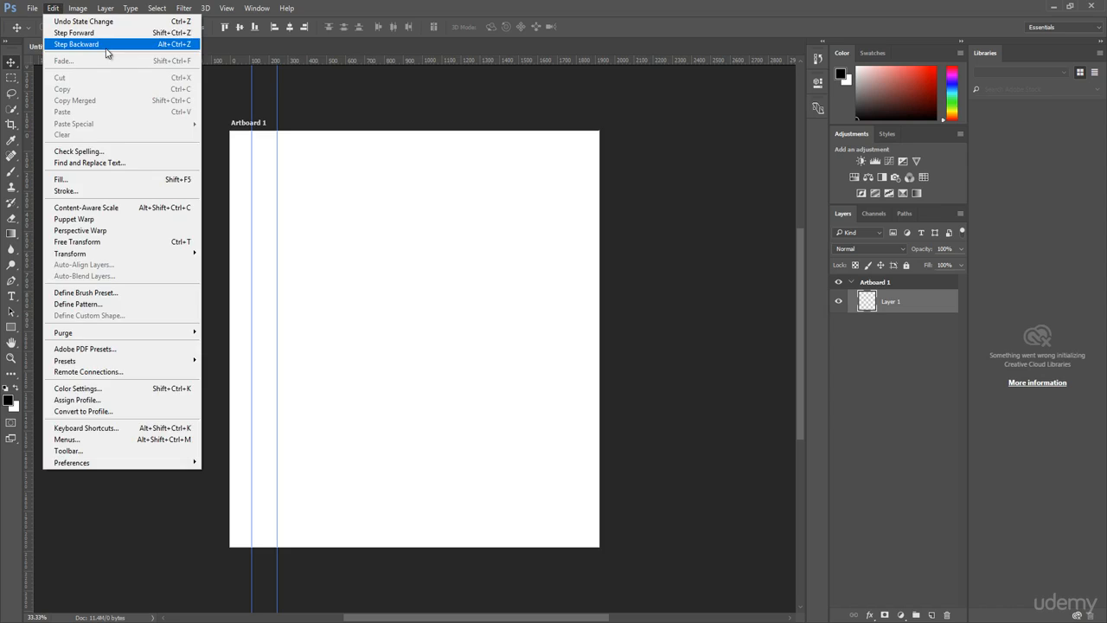
left_click(71, 45)
left_click(51, 9)
left_click(87, 47)
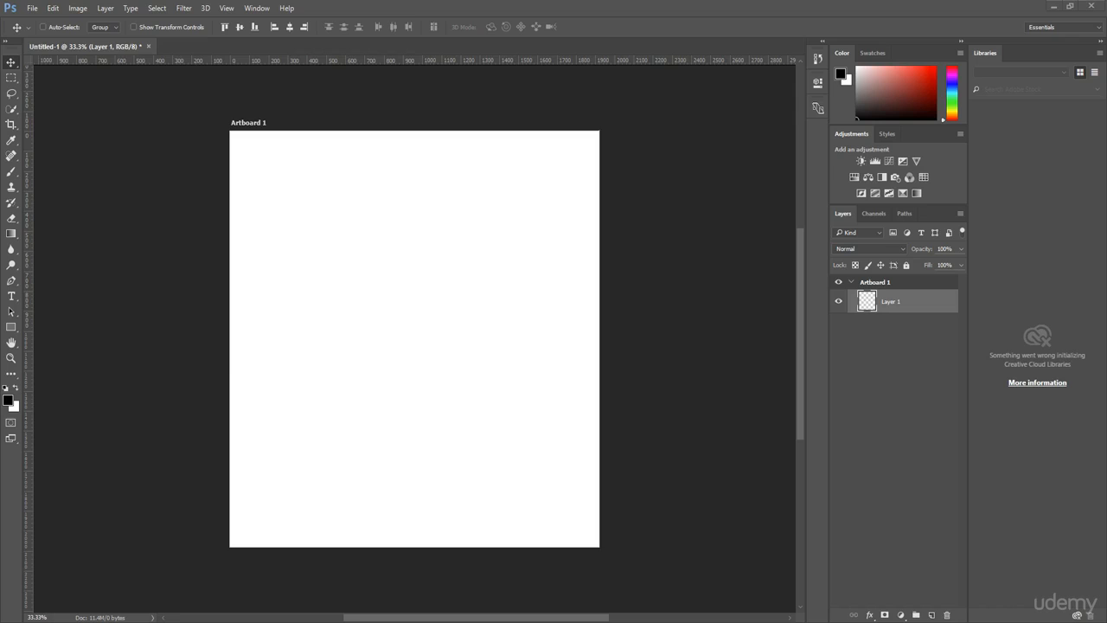
- Start a new guide layout for the selected artboard with 12 columns and a 15 px gutter
left_click(227, 8)
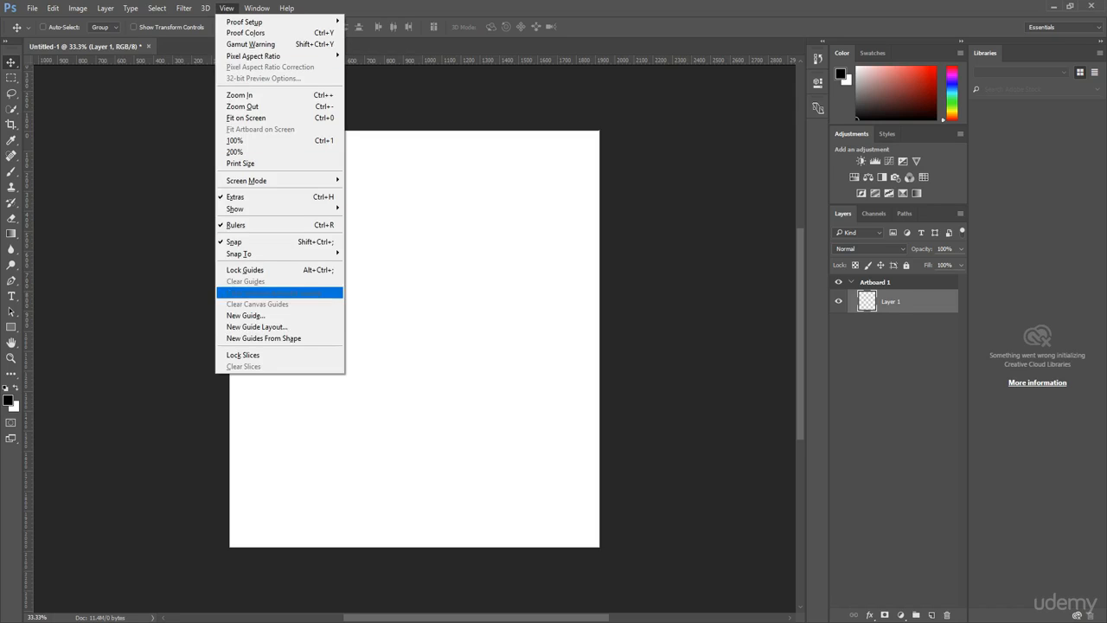
left_click(256, 326)
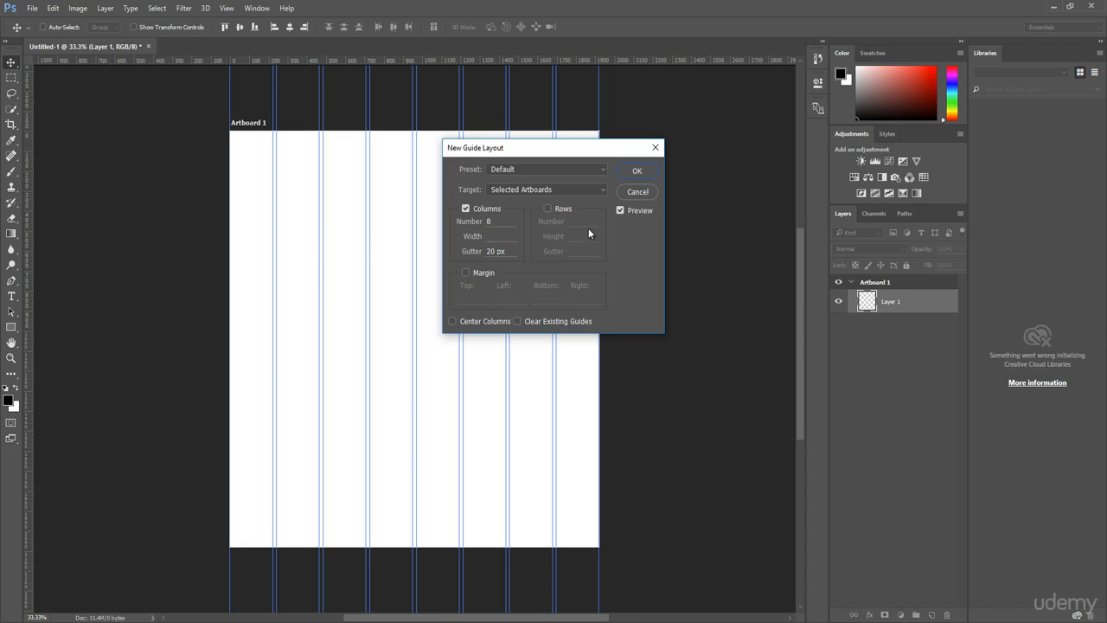
double_click(491, 222)
type("12")
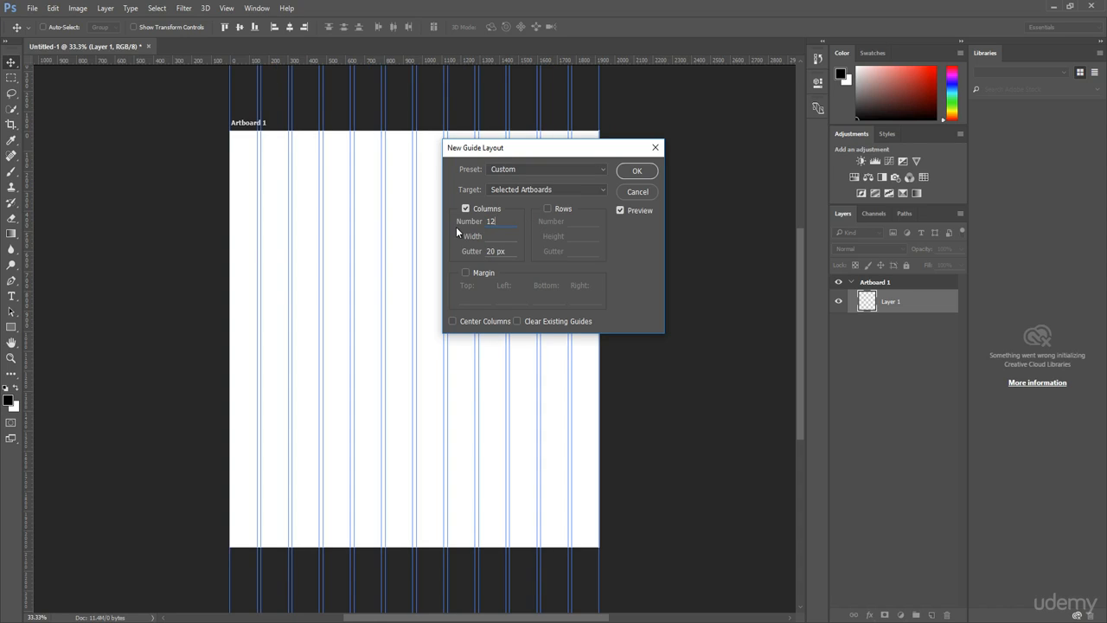
double_click(491, 251)
type("158")
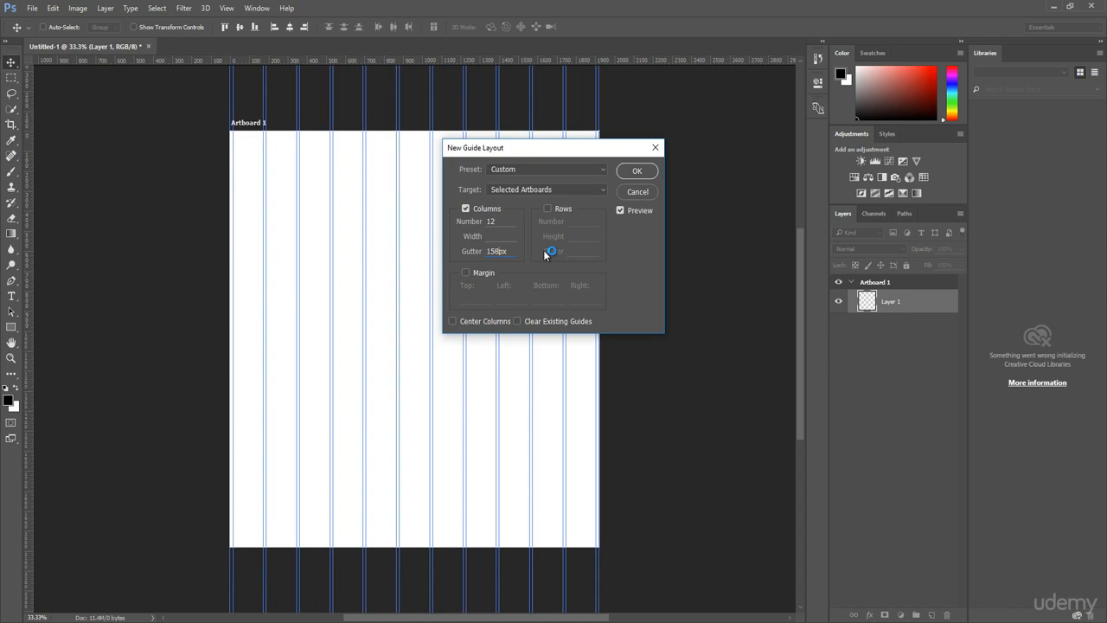
key("BackSpace")
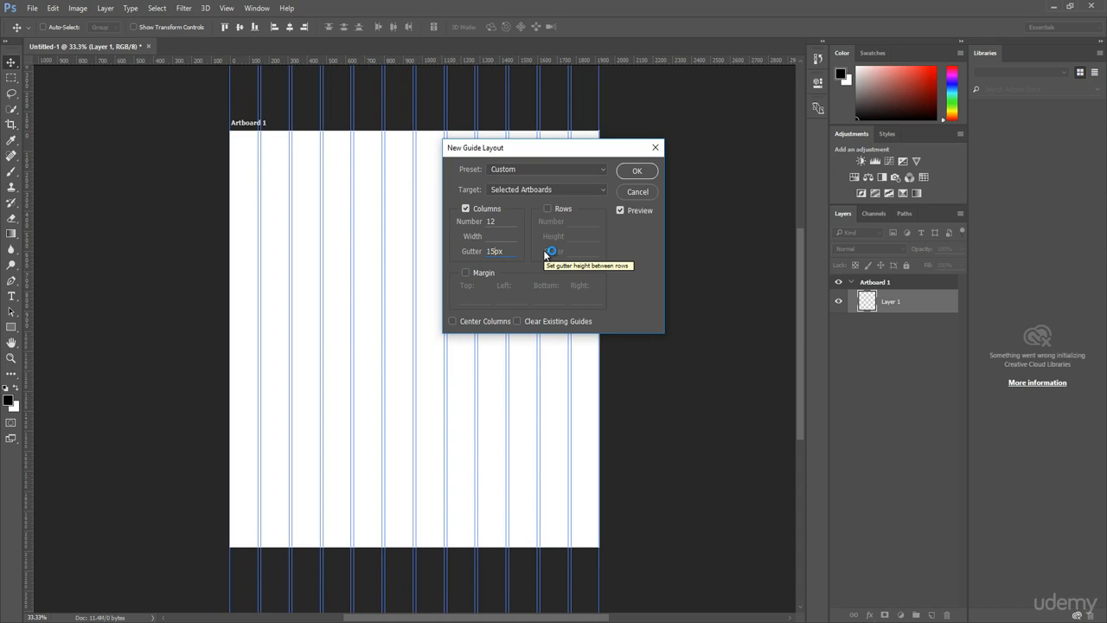
- Enable margins in the guide layout and set the left and right margins to 360 px
left_click(482, 274)
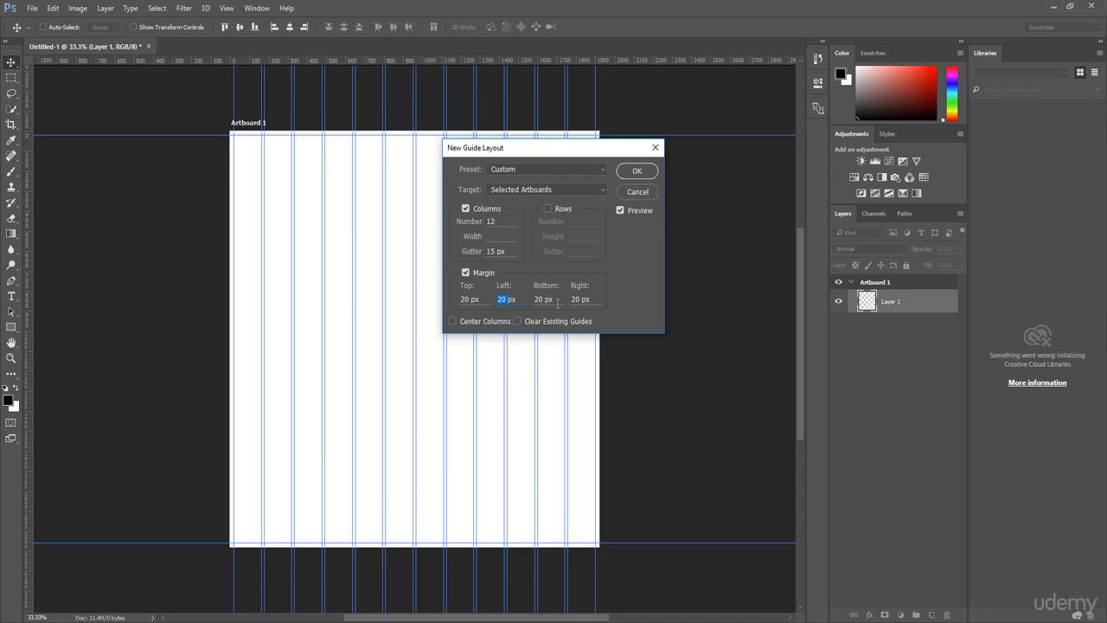
type("360")
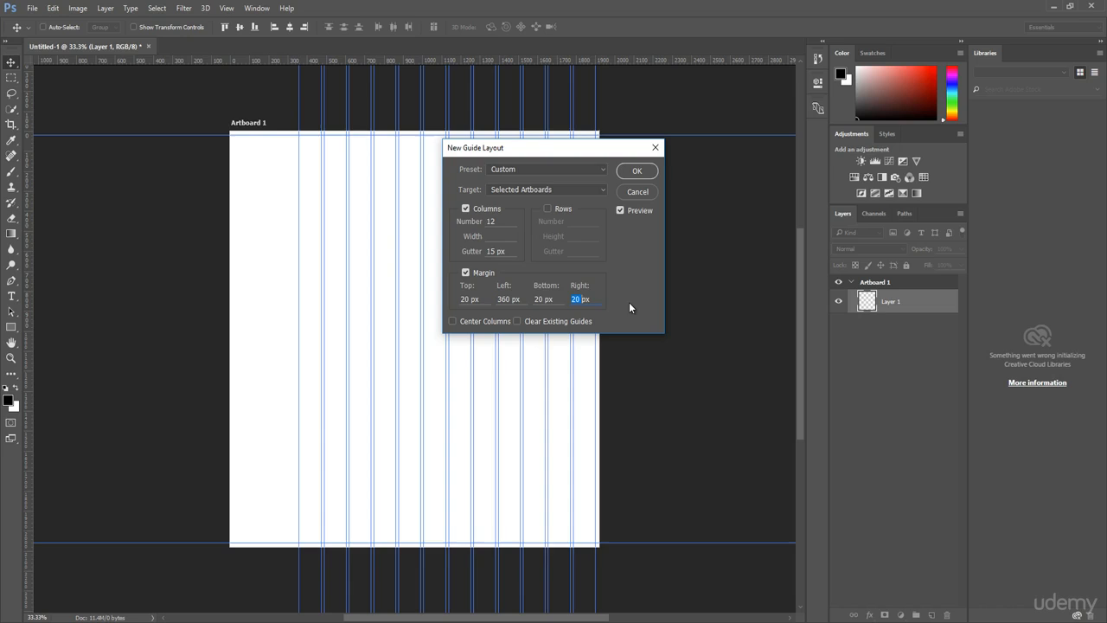
type("360px")
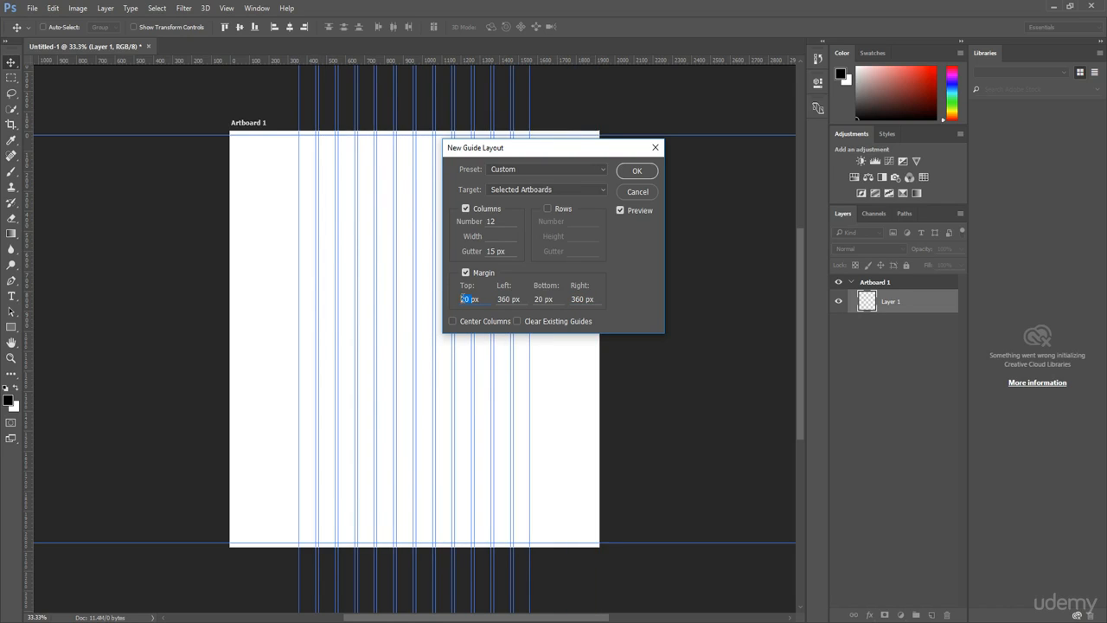
- Set the guide layout's top, left and bottom margins to 0 px
left_click(505, 301)
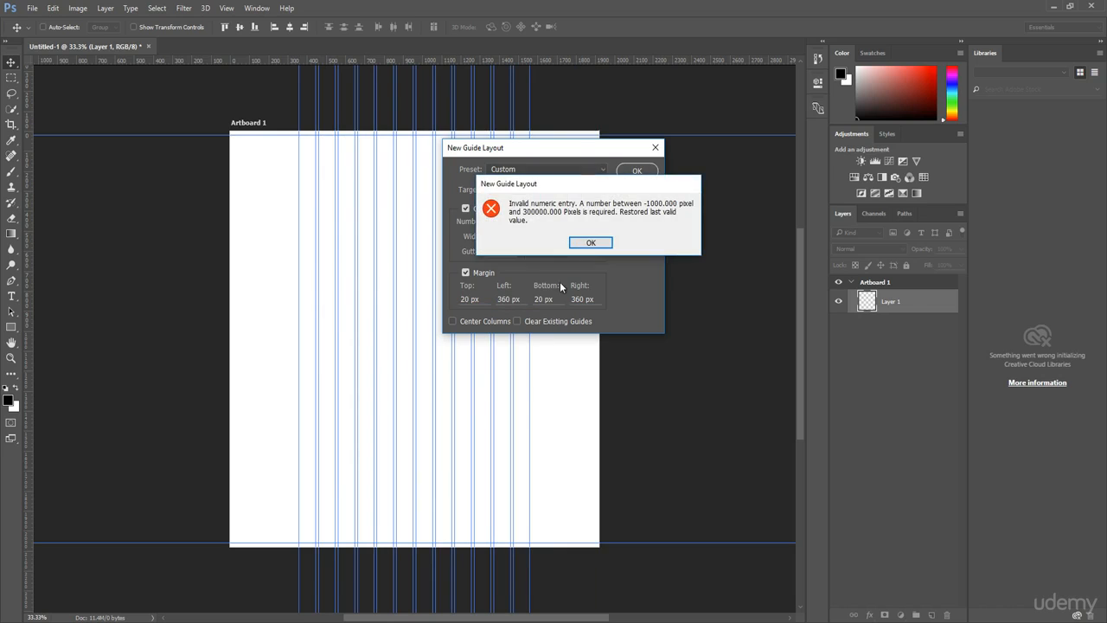
left_click(591, 242)
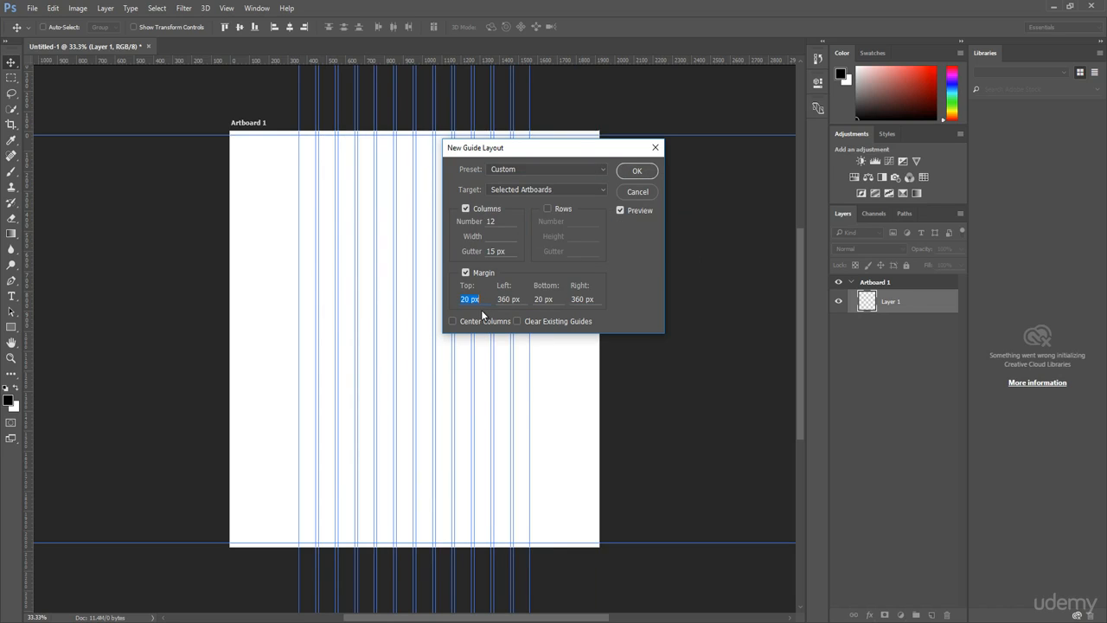
type("0")
key("Tab")
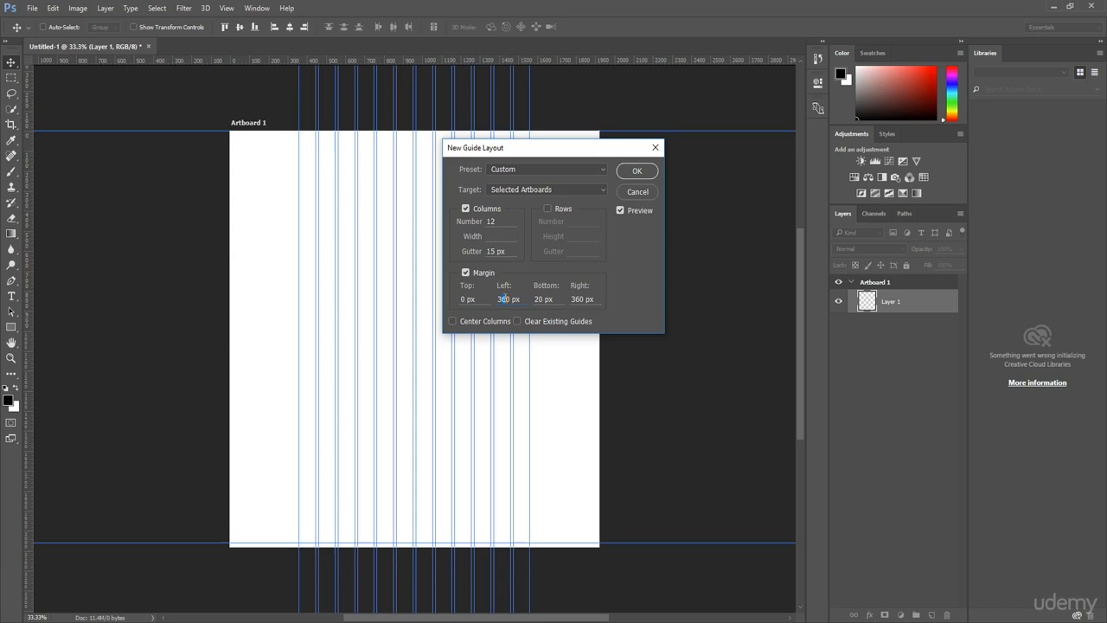
type("0")
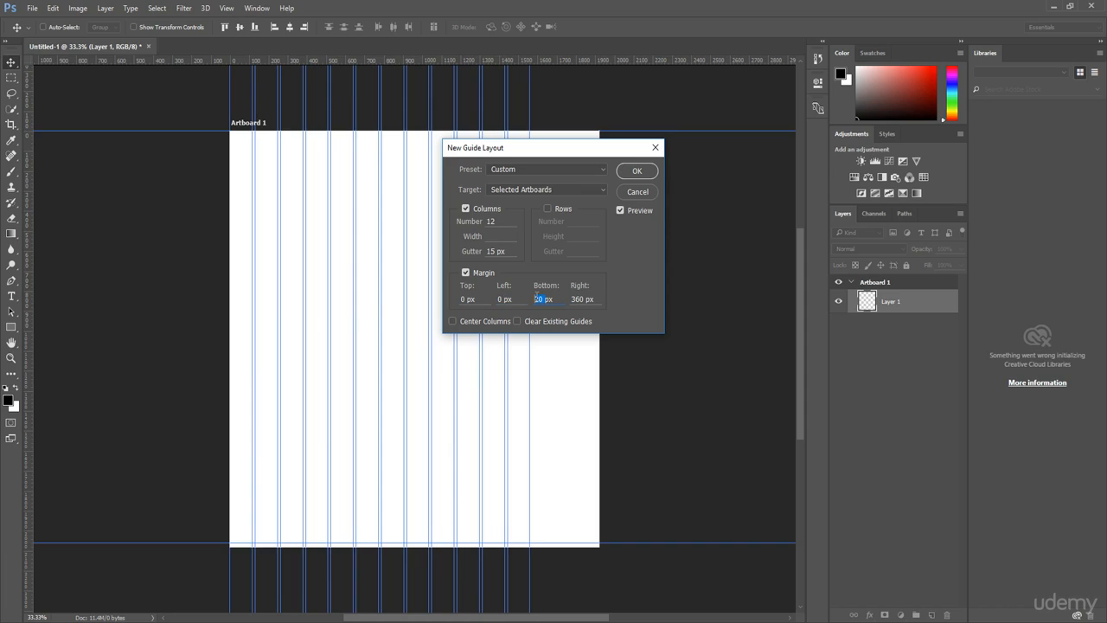
type("0")
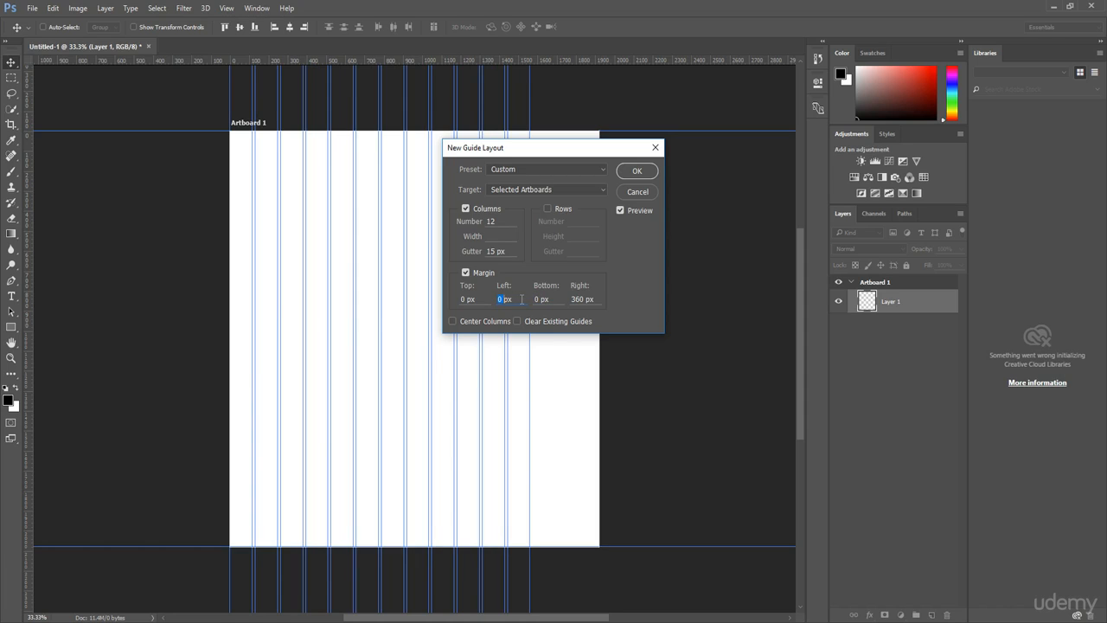
- Set the guide layout's left margin to 360 px and apply the layout to the artboard
type("360")
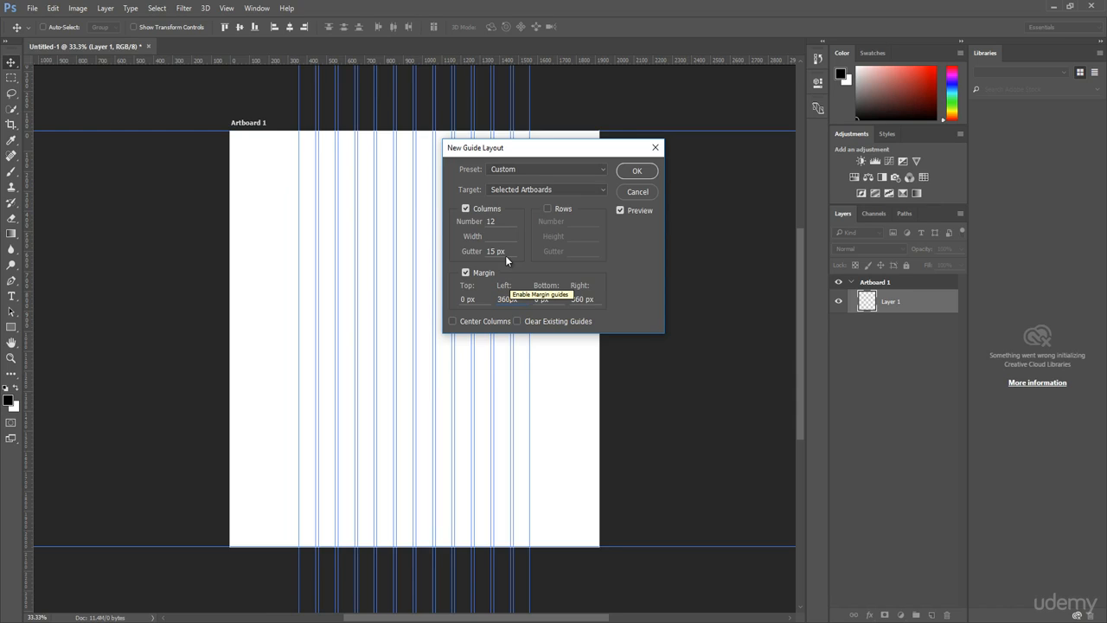
left_click(639, 172)
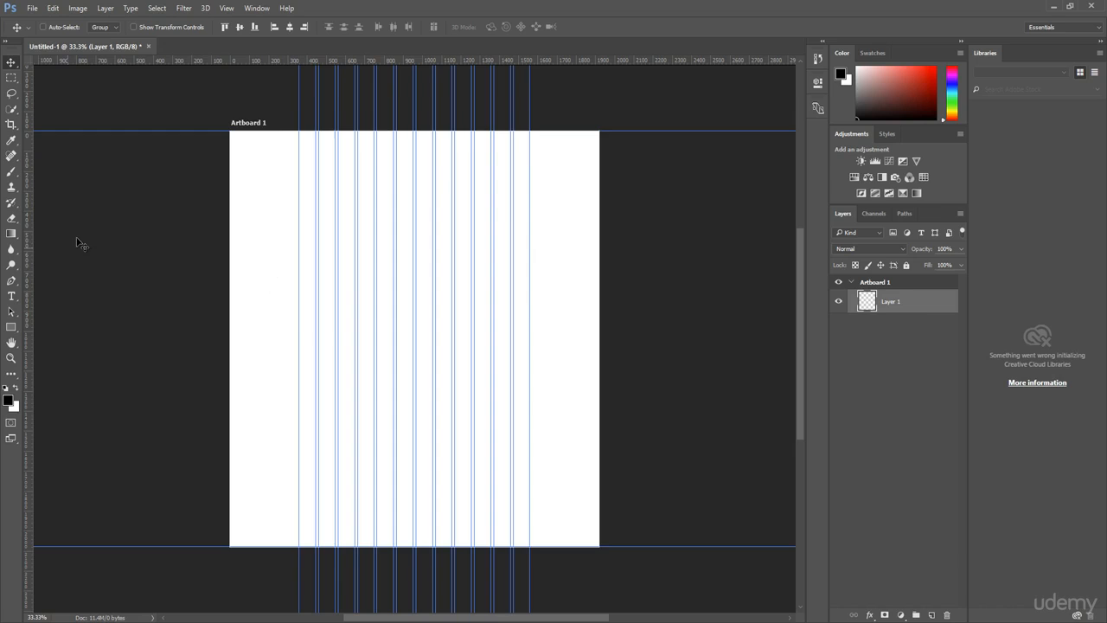
- Draw a 1920 x 120 px header rectangle across the top of the artboard and fill it with medium gray
left_click(7, 324)
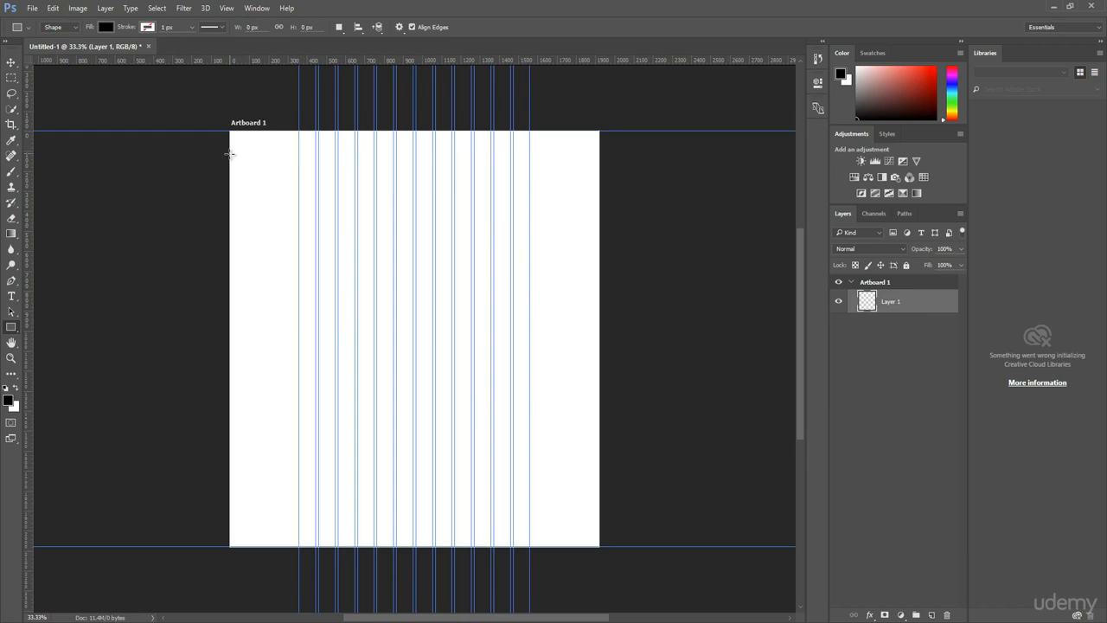
left_click_drag(230, 154, 599, 131)
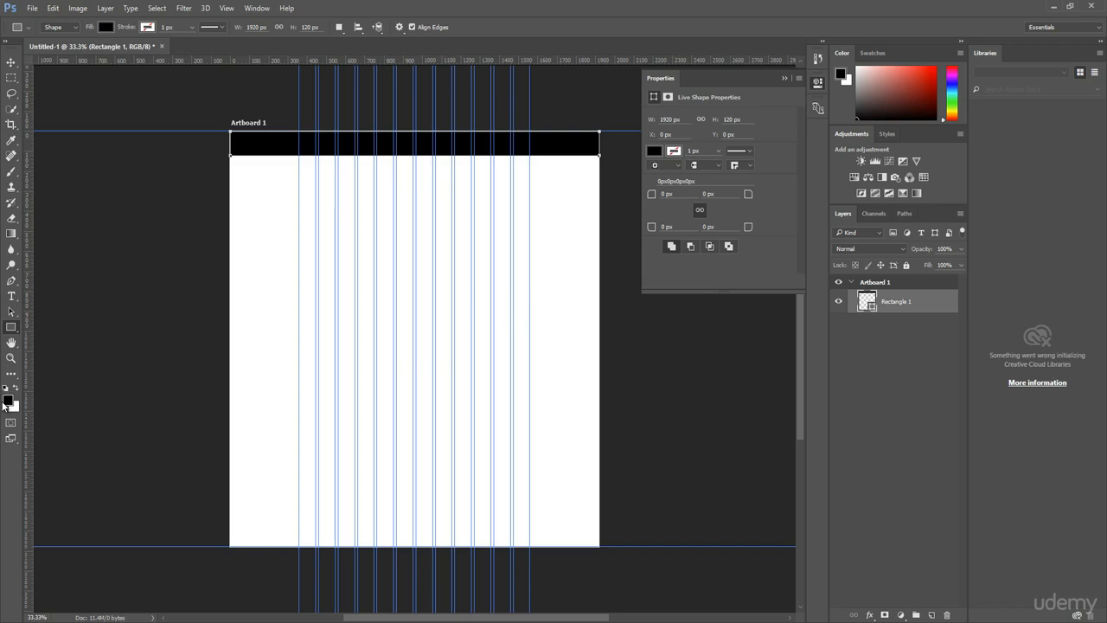
key("v")
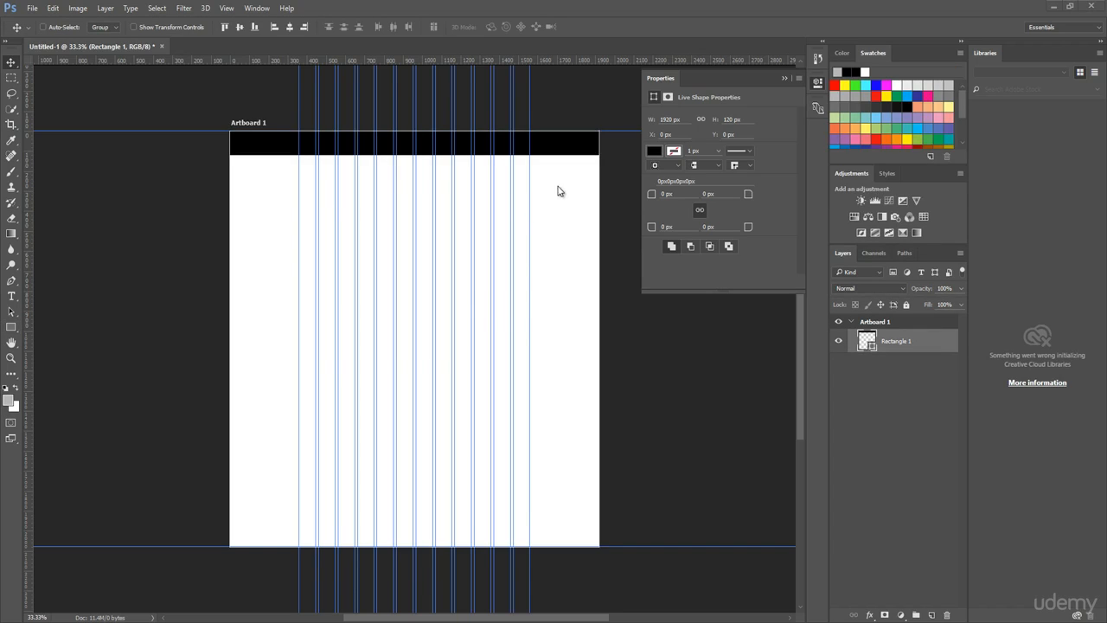
left_click(653, 151)
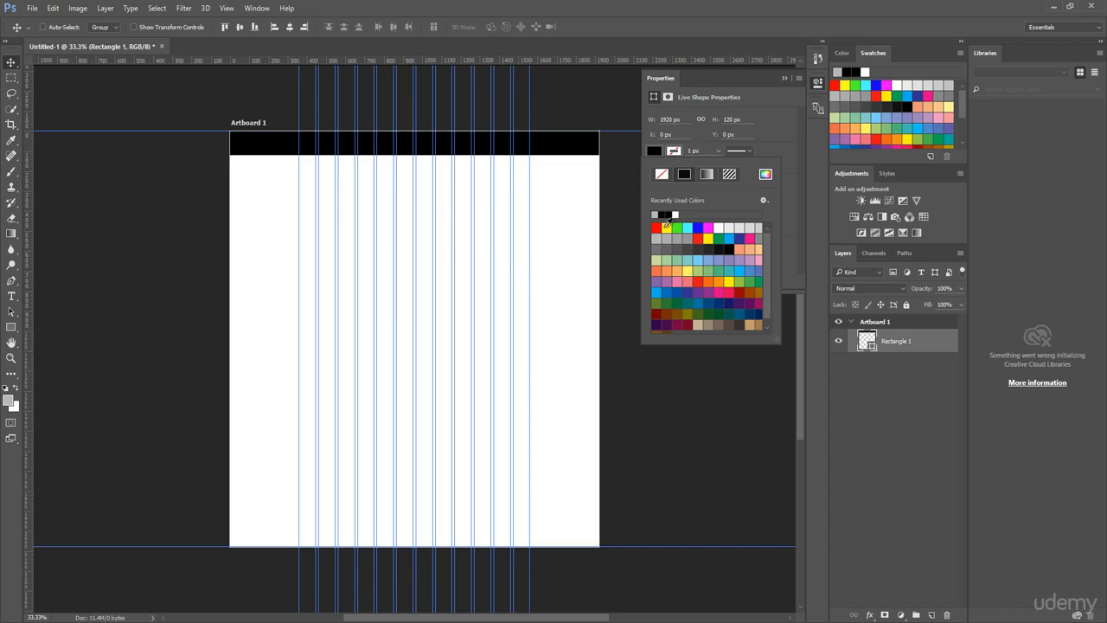
left_click(657, 235)
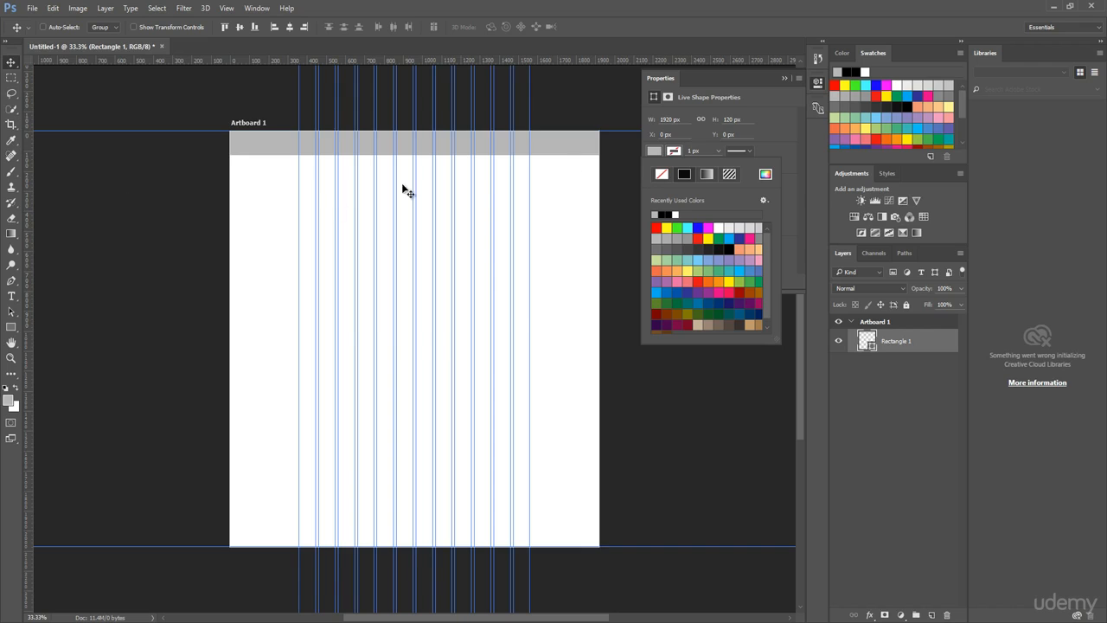
- Draw a full-width banner rectangle about 1920 x 727 px directly below the header and fill it with very light gray
key("u")
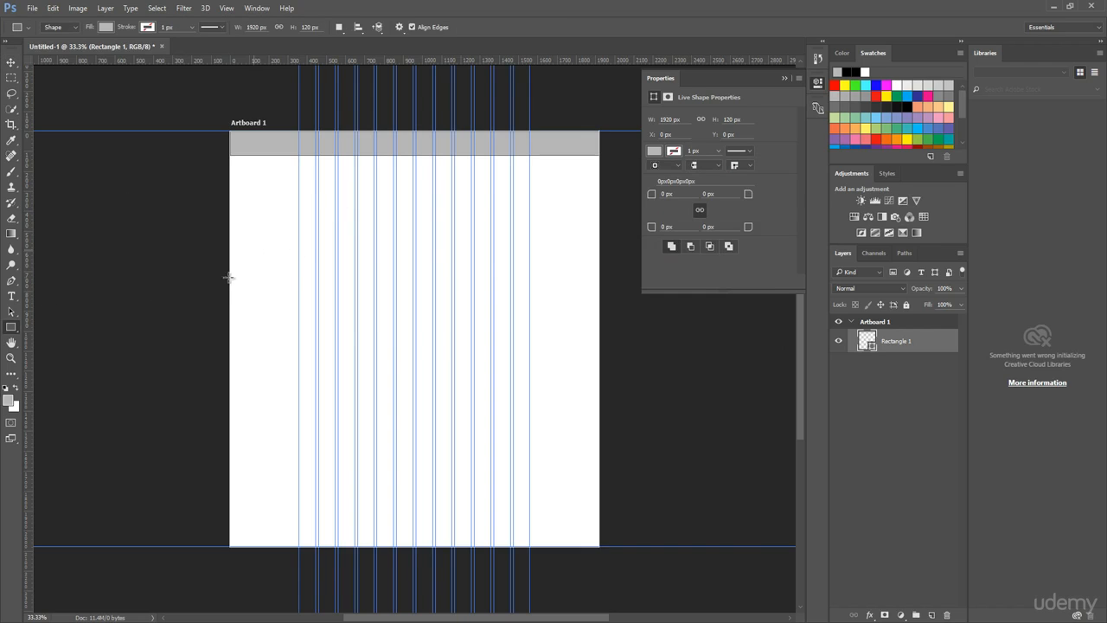
left_click_drag(230, 300, 592, 159)
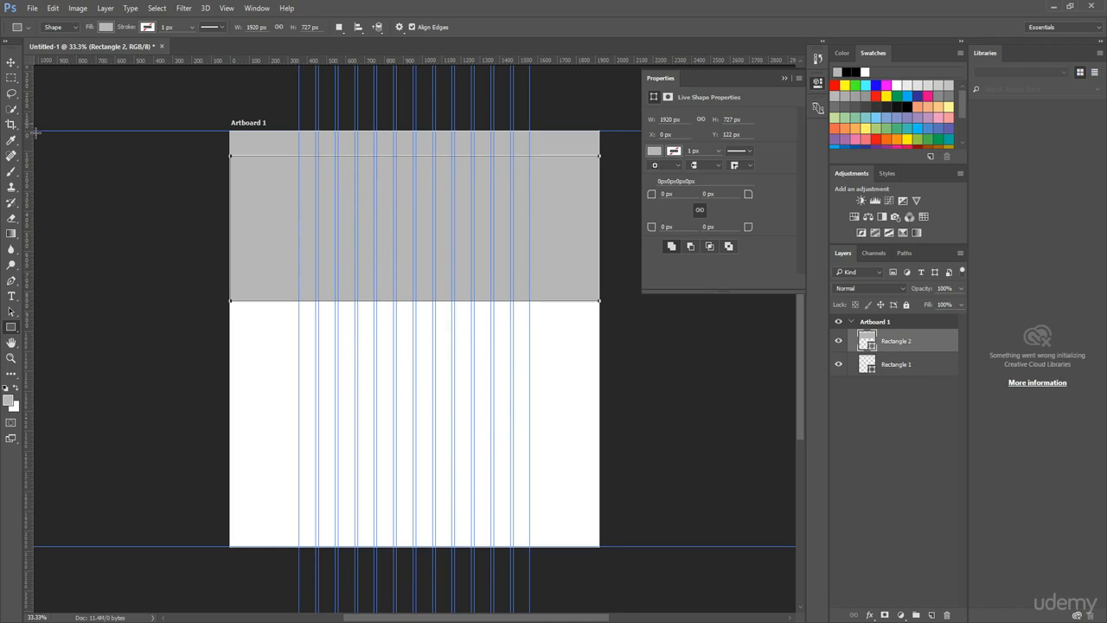
left_click(652, 152)
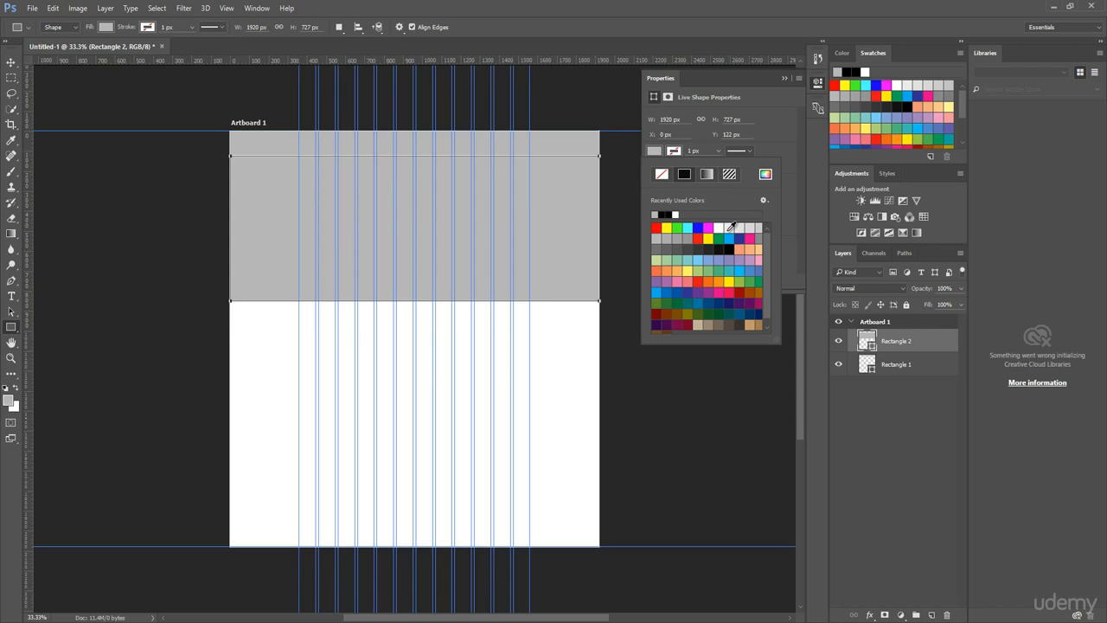
left_click(730, 225)
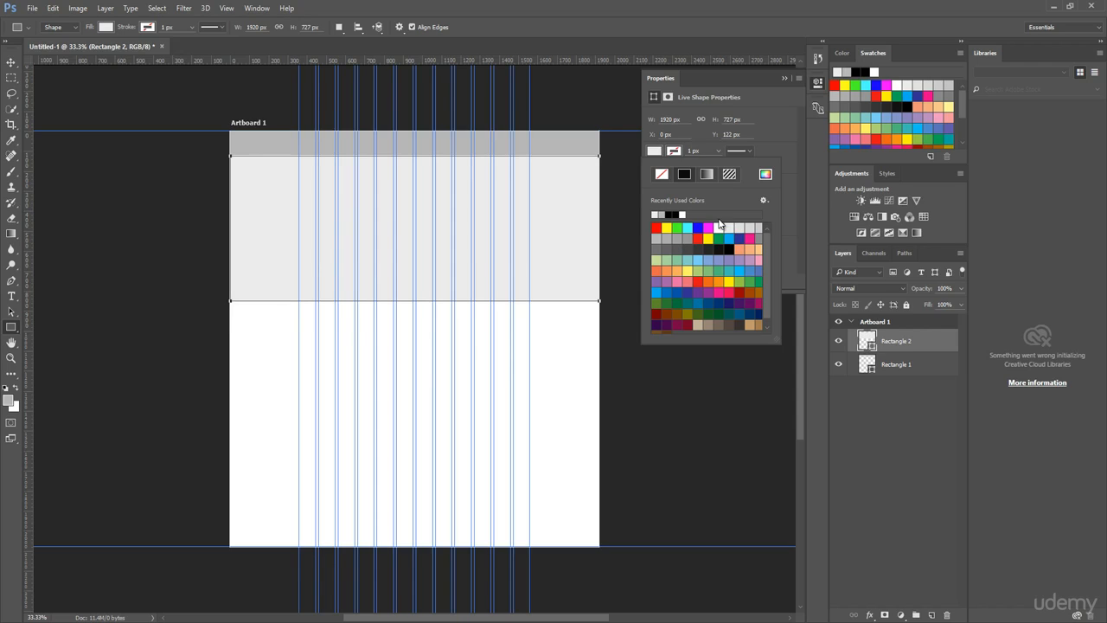
left_click(12, 63)
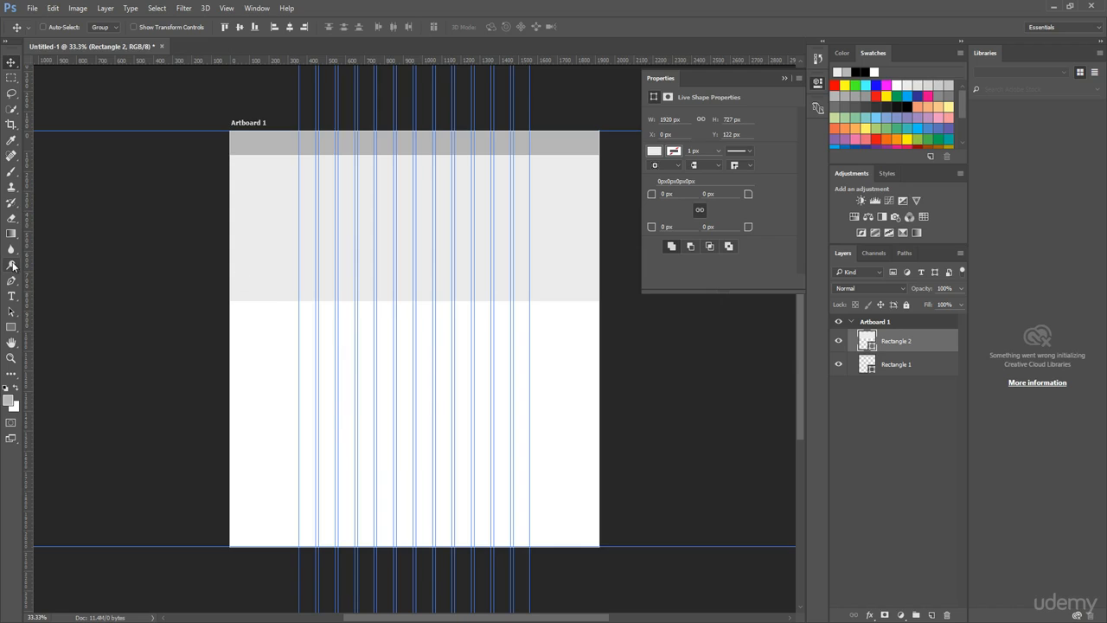
- Draw a title placeholder about 603 x 82 px below the banner and a thin 1200 x 22 px text bar spanning all columns beneath it
left_click(11, 327)
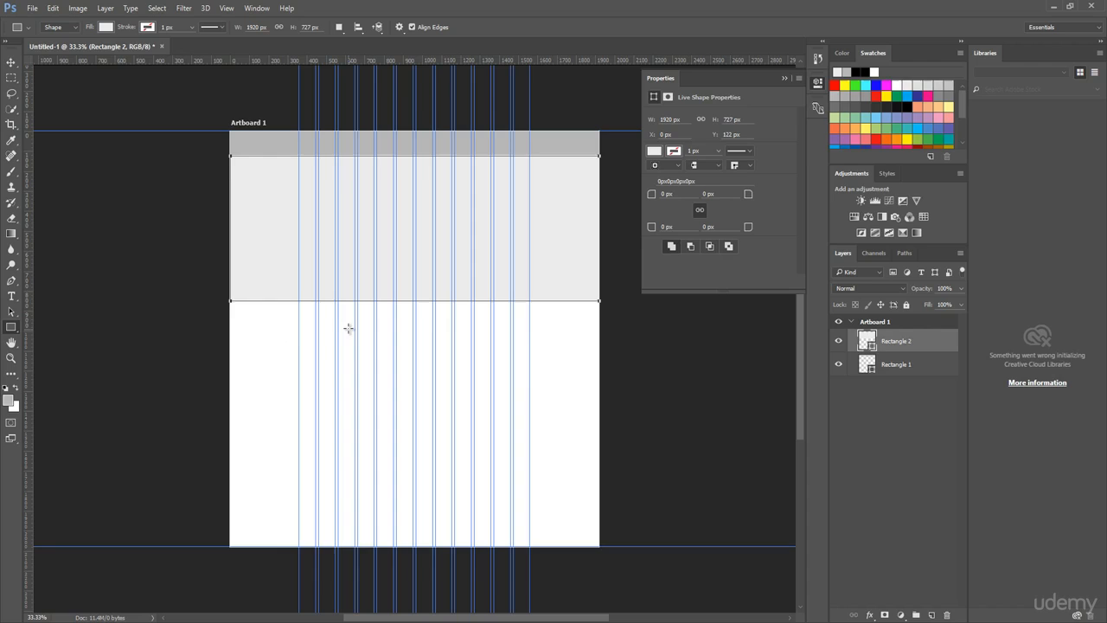
left_click_drag(348, 313, 464, 329)
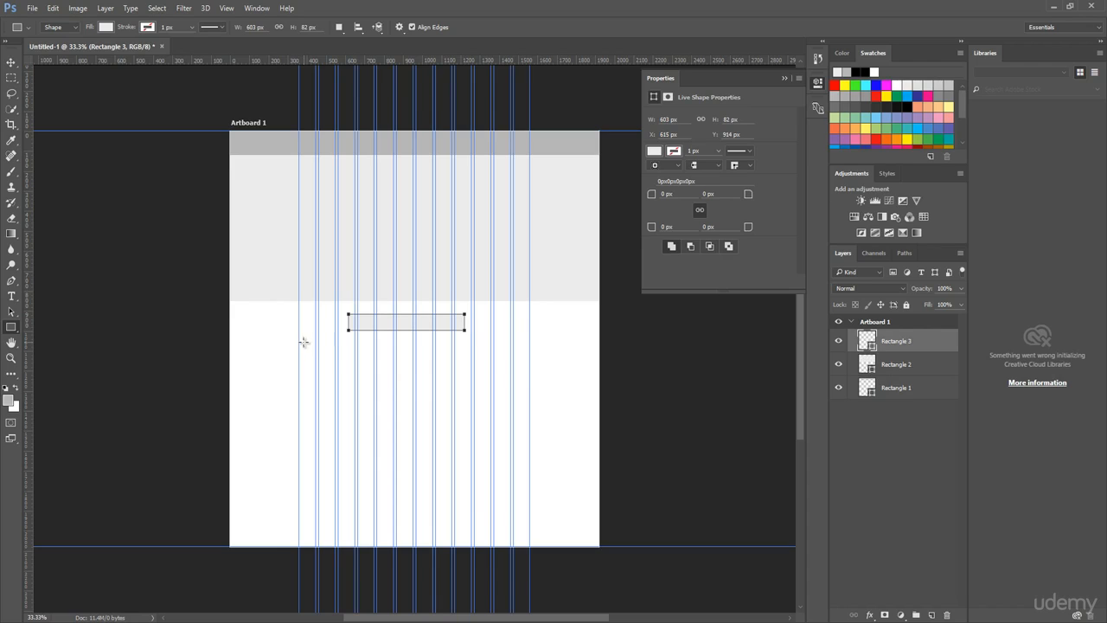
left_click_drag(300, 342, 532, 345)
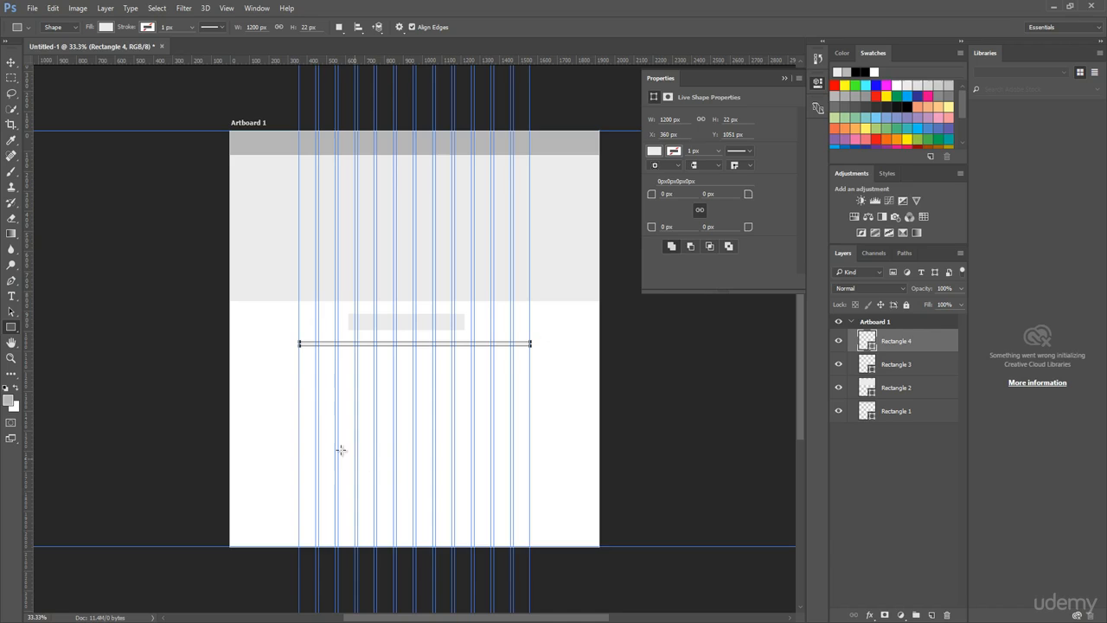
left_click(11, 62)
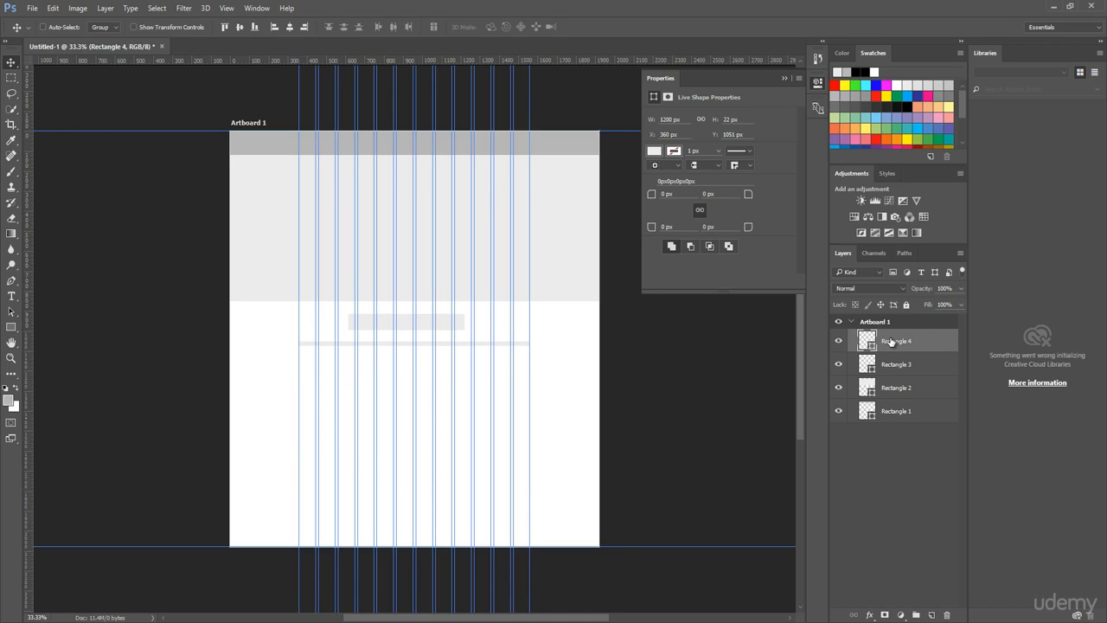
left_click(948, 567)
left_click(931, 614)
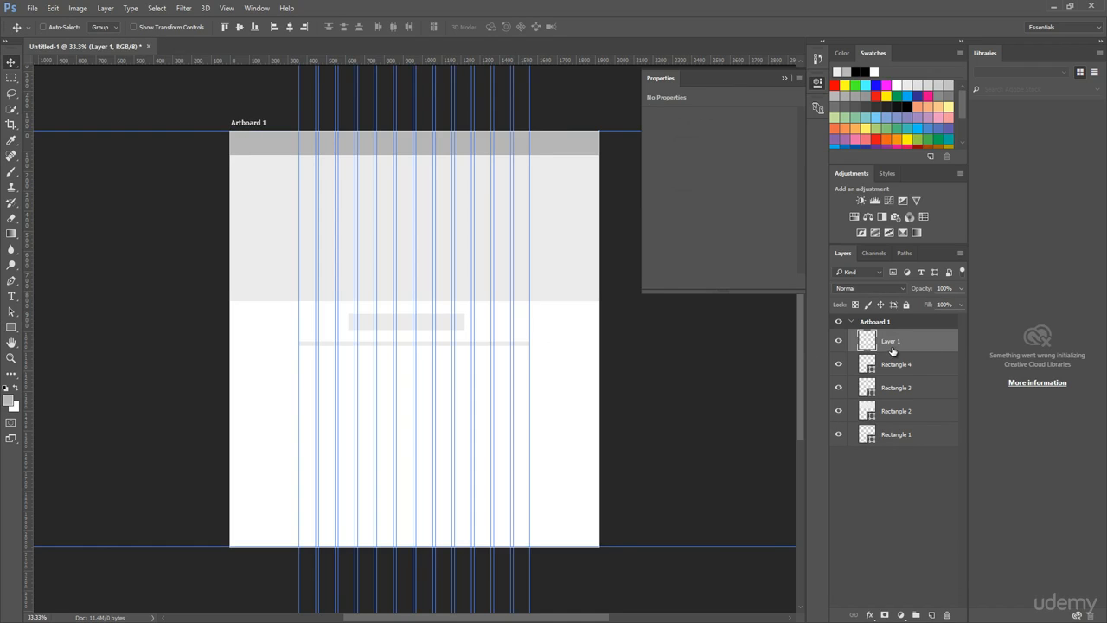
left_click(899, 363)
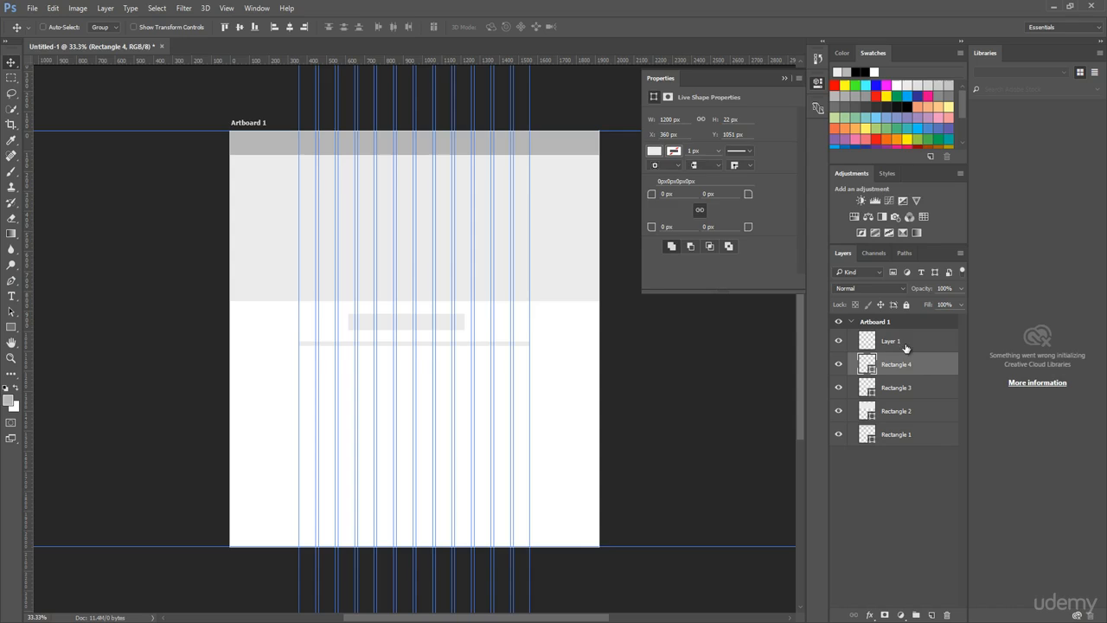
left_click(908, 342)
left_click(946, 614)
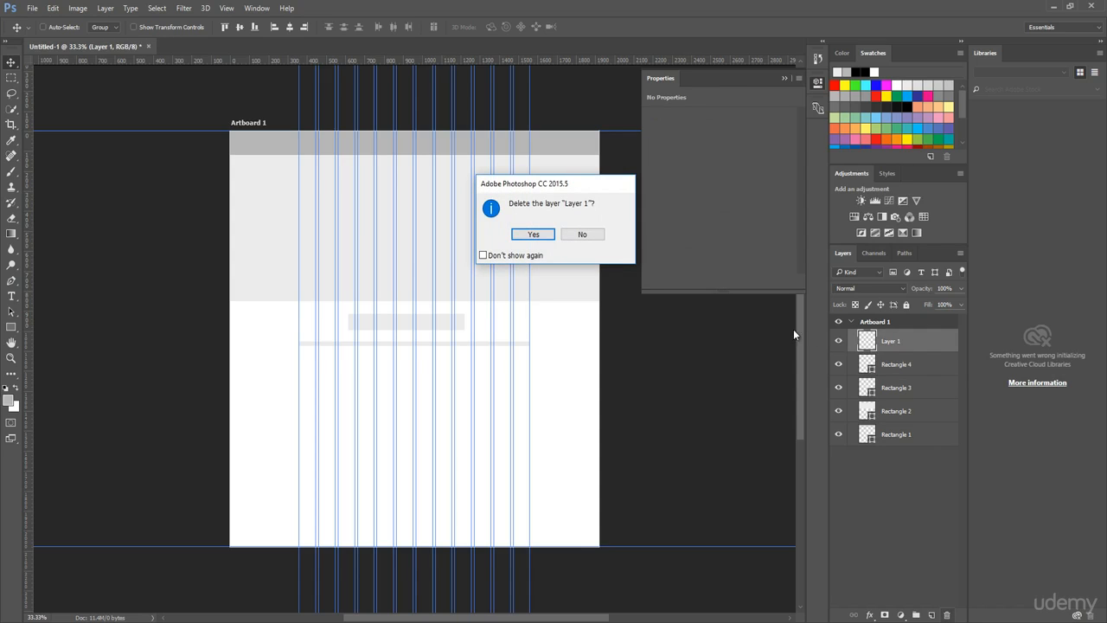
left_click(534, 234)
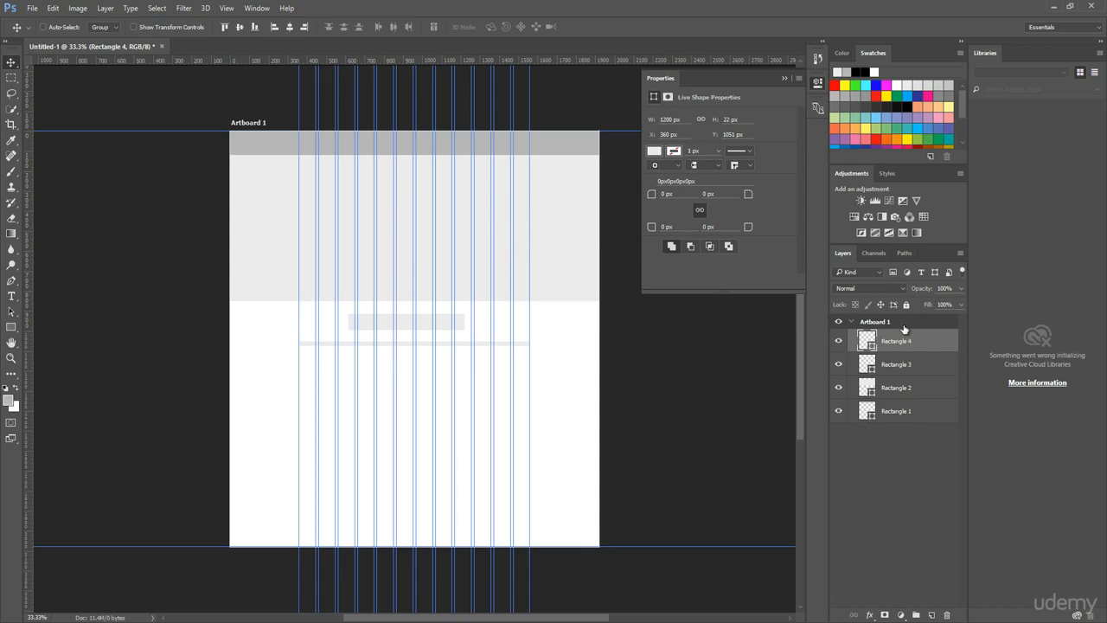
- Duplicate the thin 1200 px text bar and place the copy just beneath the original at Y 1092 px
left_click_drag(883, 340, 932, 616)
left_click(911, 368, "shift")
left_click(905, 344)
left_click_drag(509, 349, 506, 361)
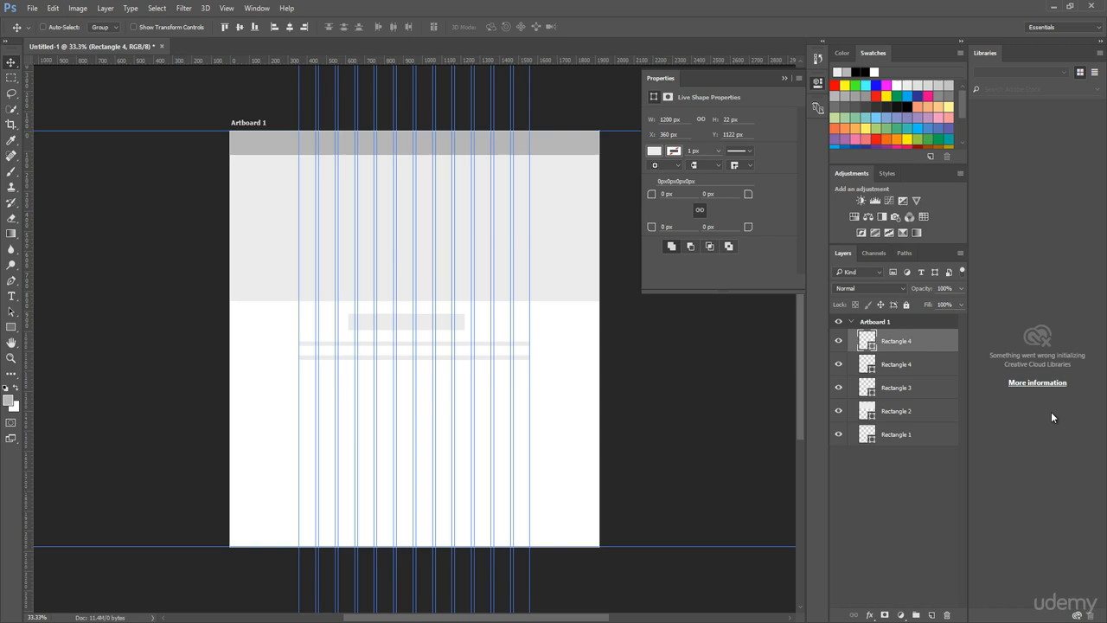
key("Up")
key("Up")
key("Up")
key("Up")
key("Up")
key("Up")
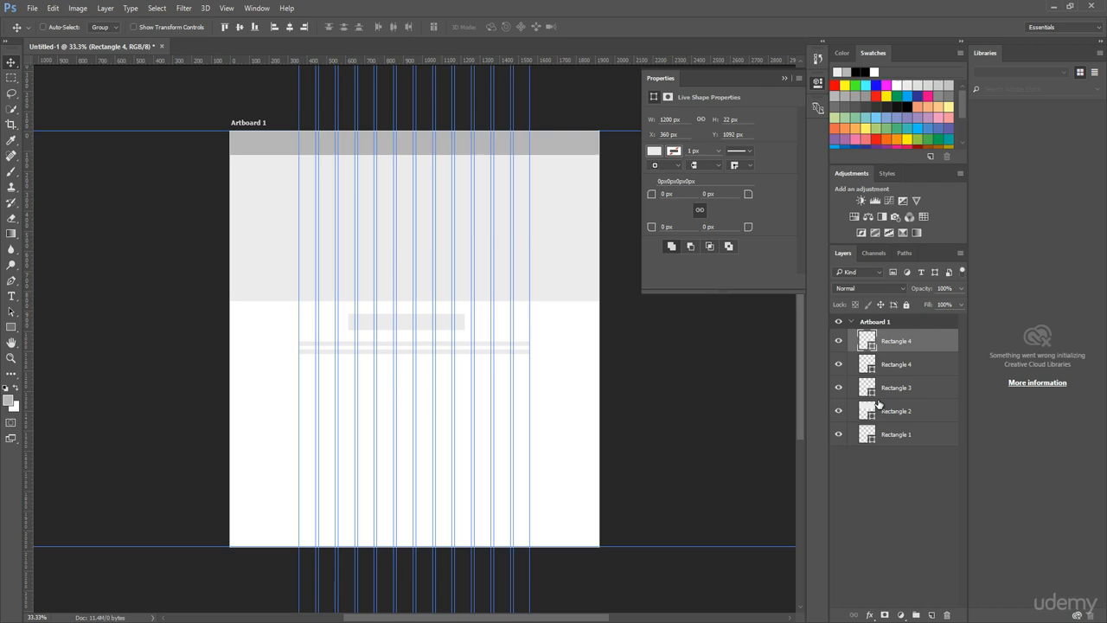
- Duplicate the large light gray banner rectangle and move the copy below the text bars to Y 1251 px
left_click(838, 388)
left_click(838, 387)
left_click(838, 411)
left_click(838, 413)
left_click(896, 414)
left_click_drag(899, 417, 932, 616)
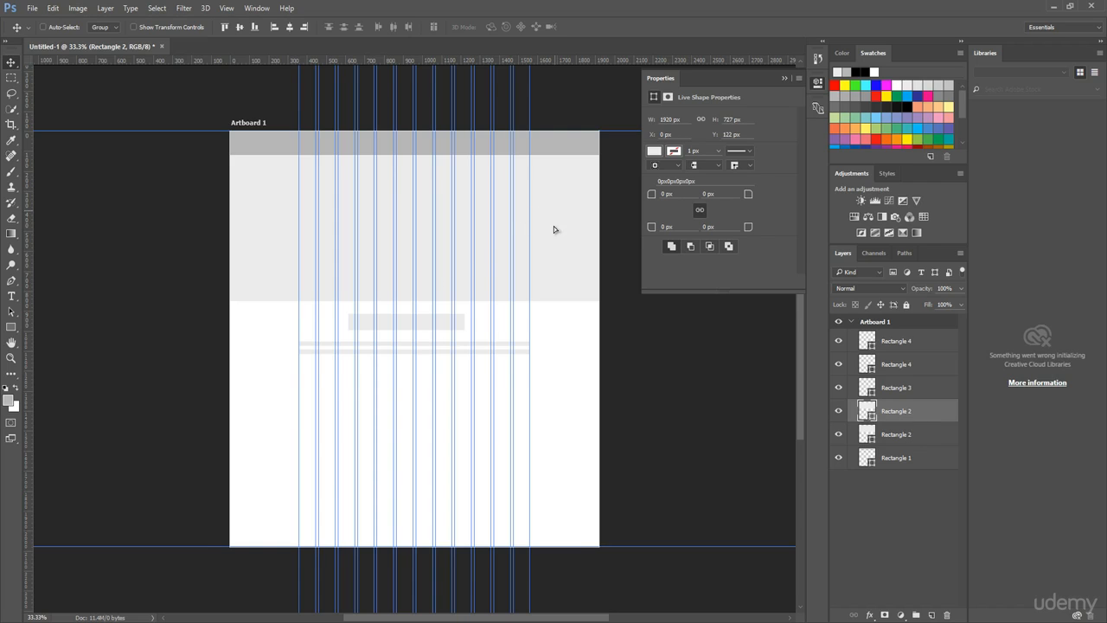
left_click_drag(554, 229, 569, 433)
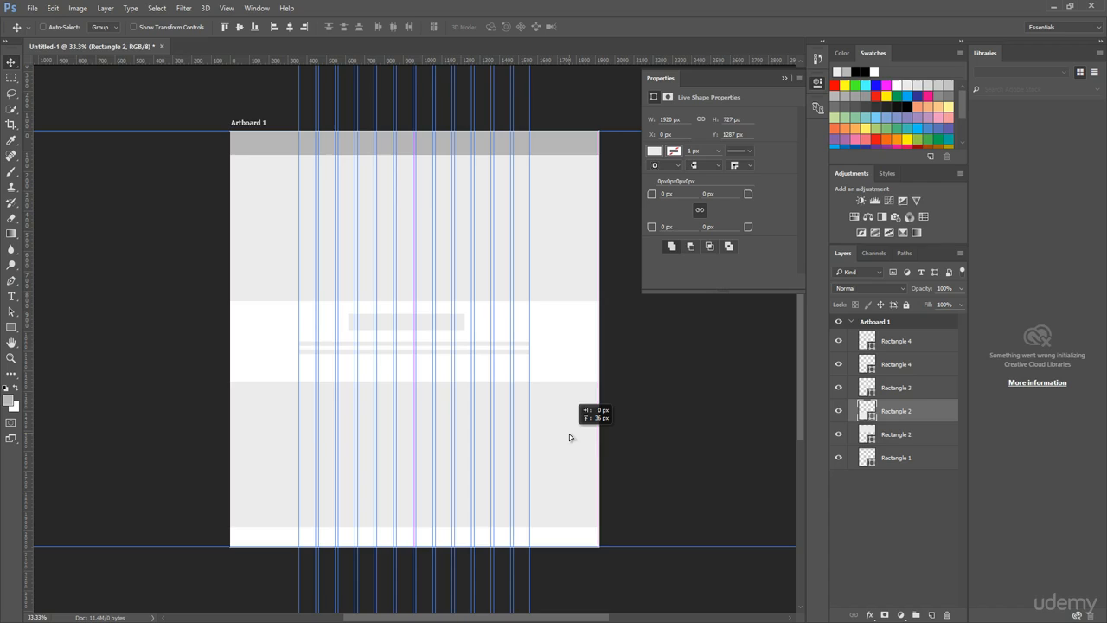
left_click_drag(569, 433, 569, 433)
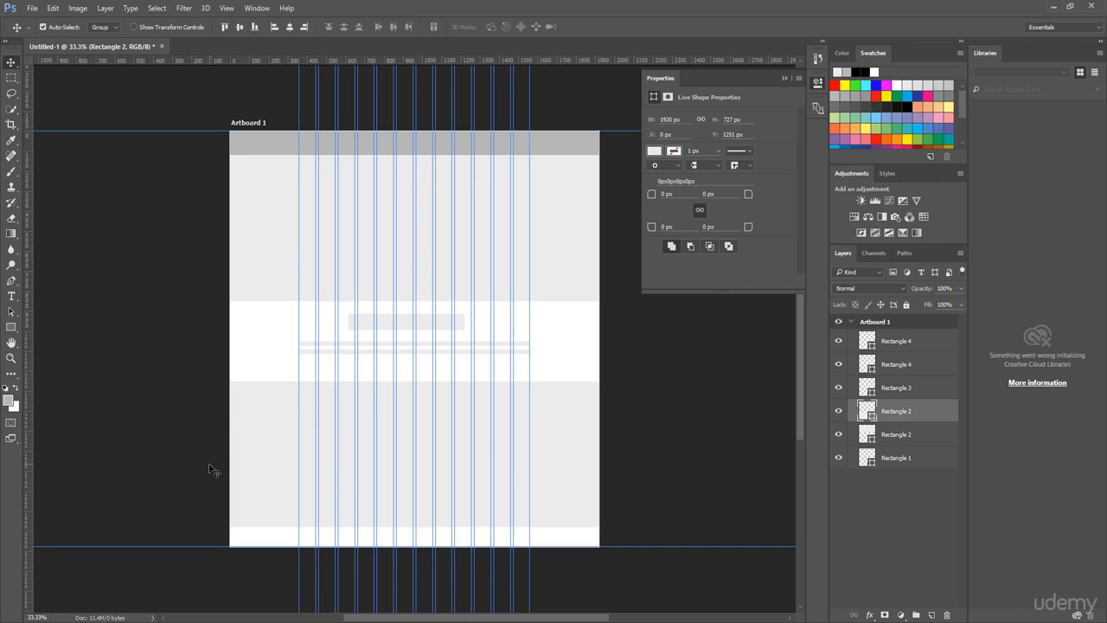
- Shorten the lower banner copy from its bottom edge to a height of 385 px and apply the transformation
key("ctrl+t")
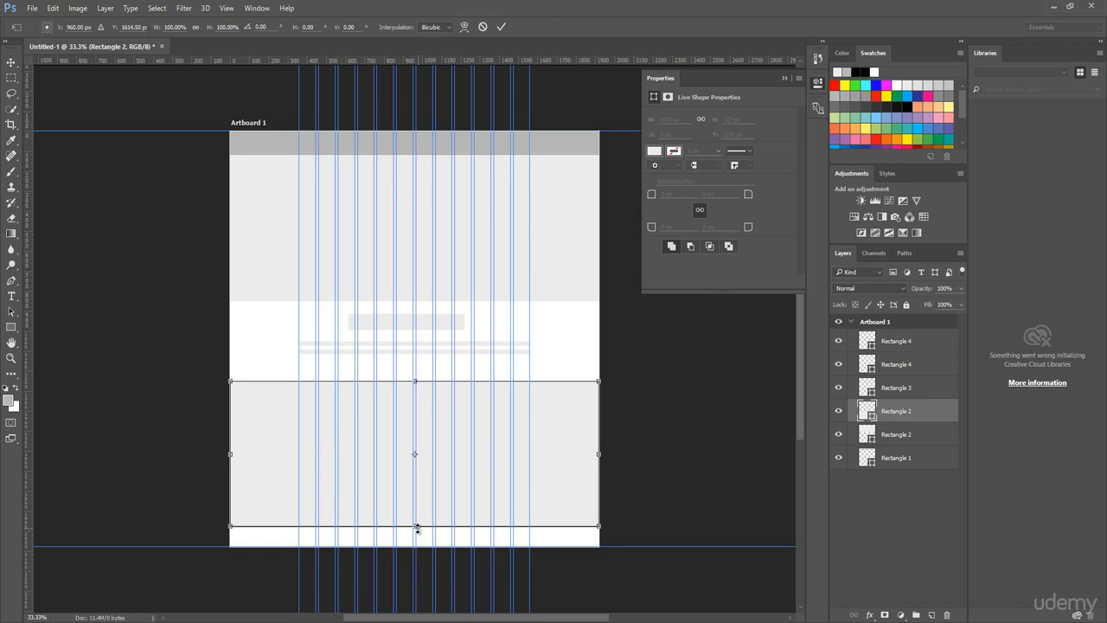
left_click_drag(415, 524, 415, 458)
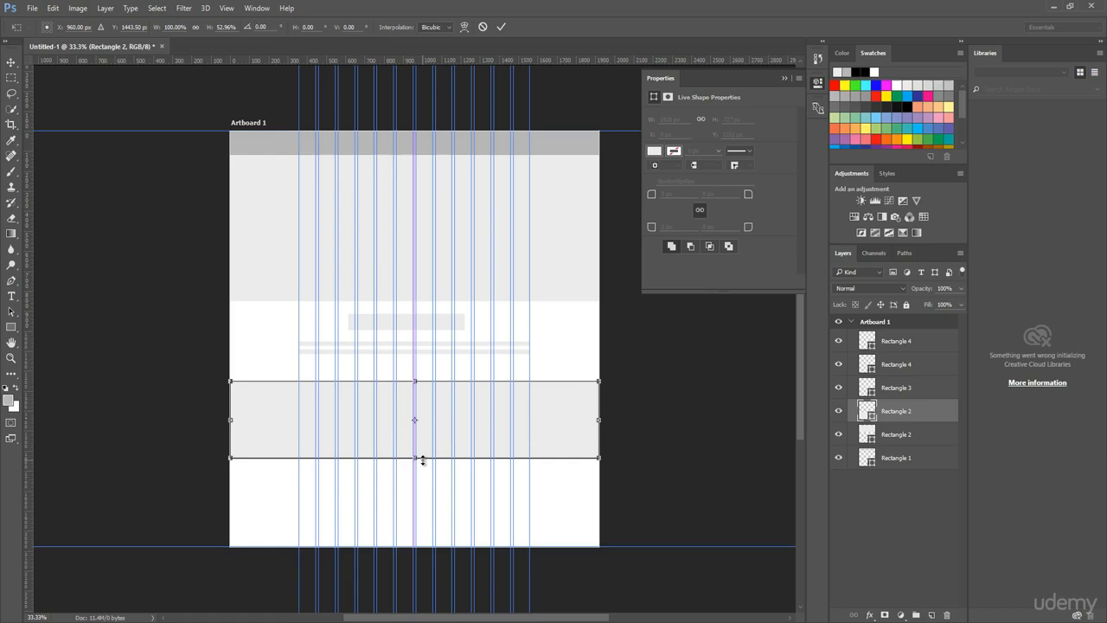
left_click(11, 78)
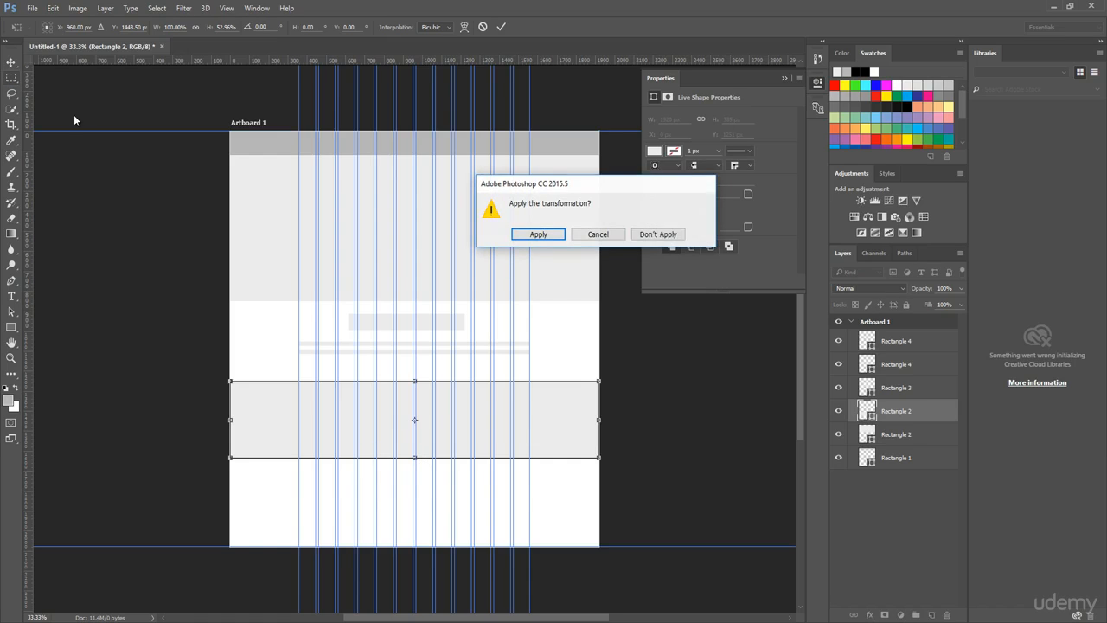
left_click(537, 234)
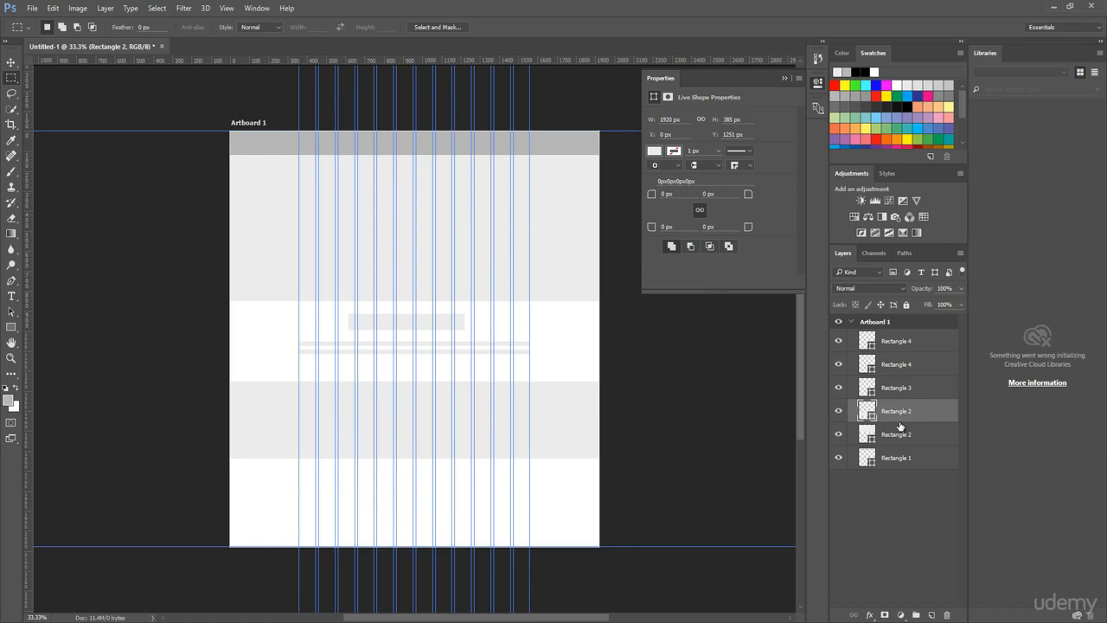
- Duplicate the 385 px high section, add an empty layer above it, and move the copy to the artboard's bottom at Y 1701 px
left_click_drag(892, 412, 931, 613)
left_click(931, 613)
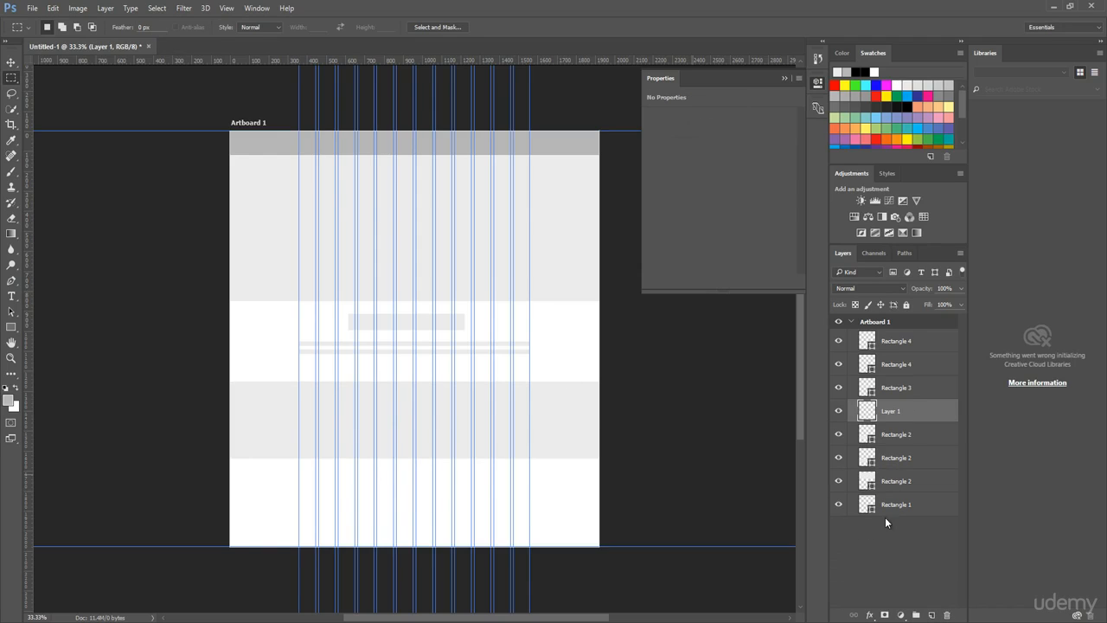
left_click(927, 435)
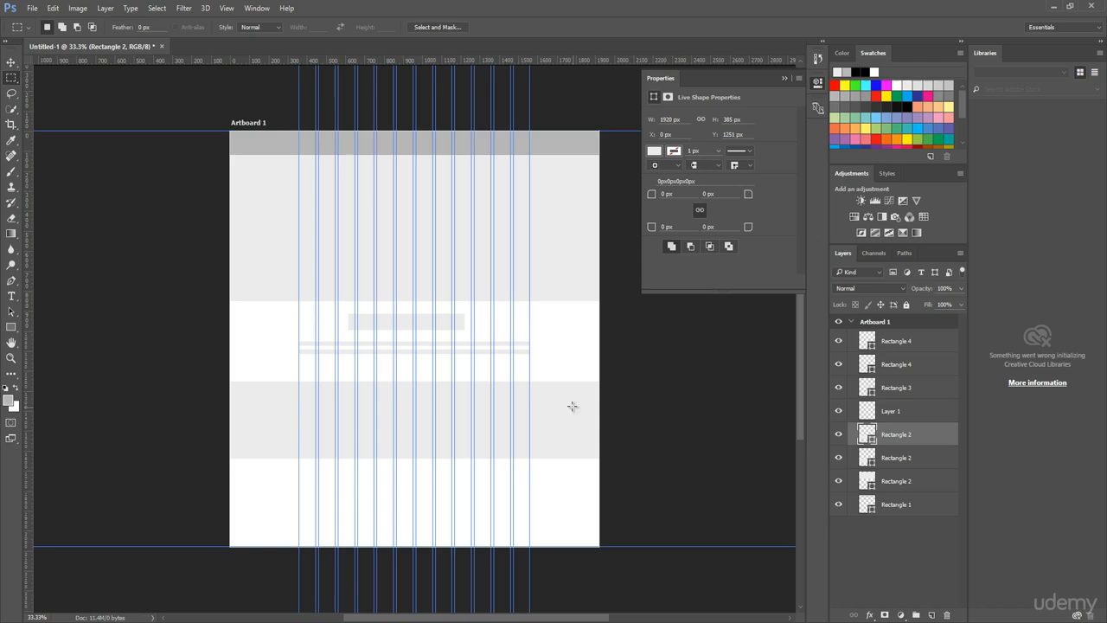
key("v")
left_click_drag(563, 413, 561, 496)
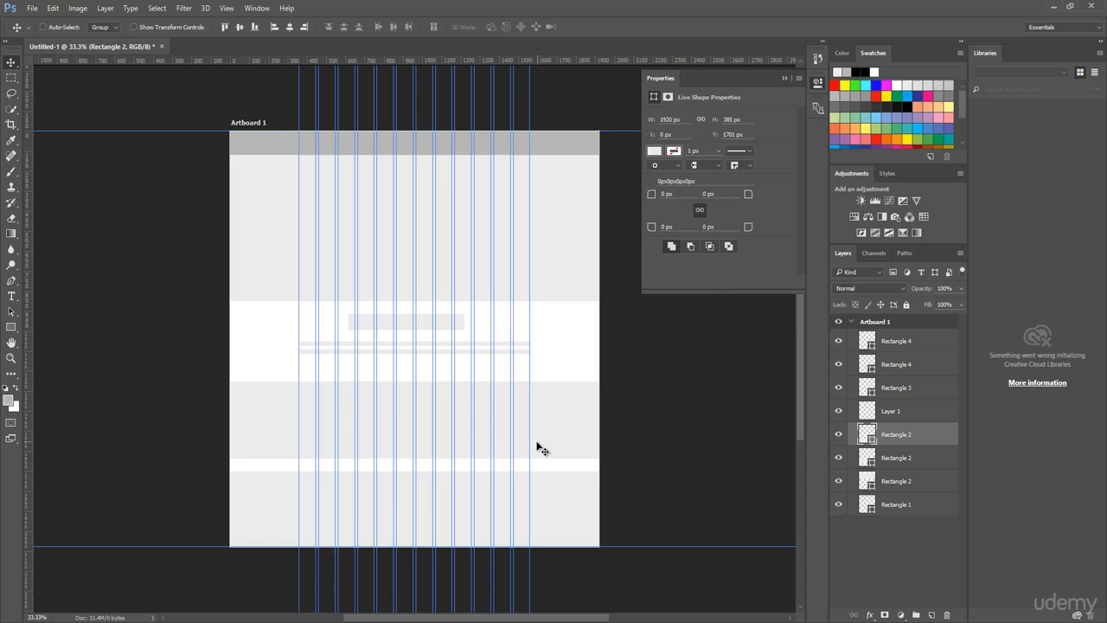
- Extend the bottom section's top edge up to meet the section above, making it 450 px high, and apply the transformation
key("ctrl+t")
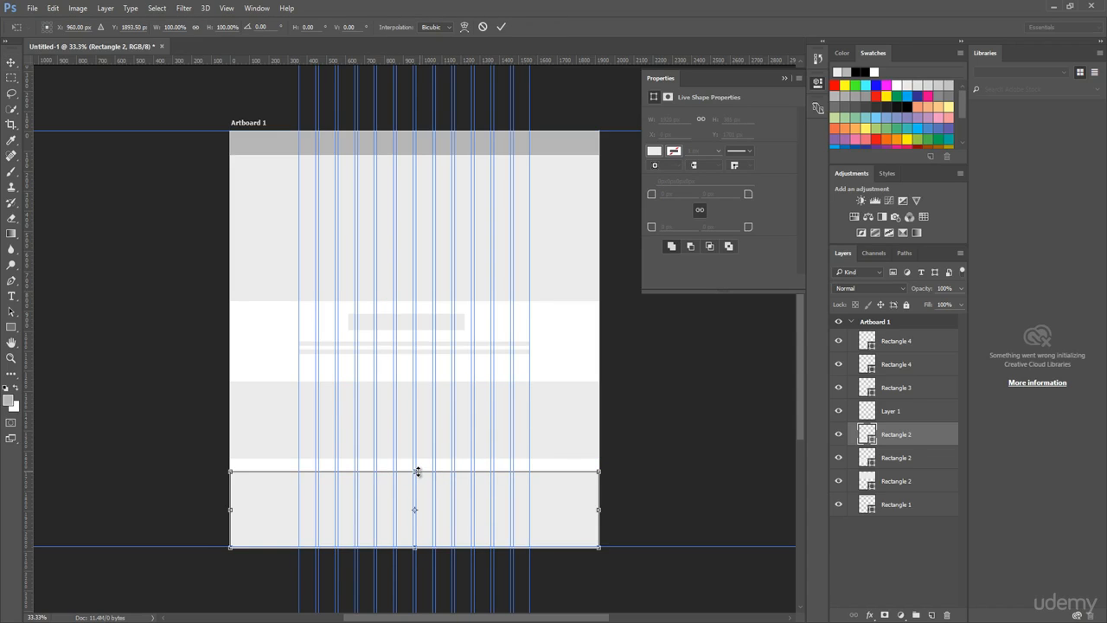
left_click_drag(416, 469, 415, 455)
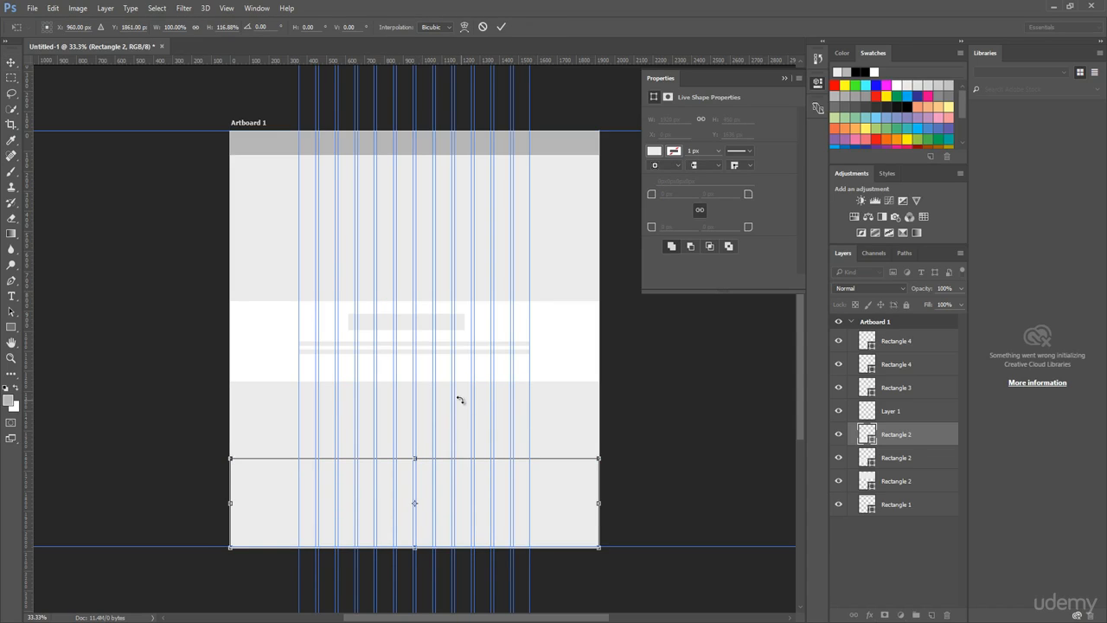
left_click(11, 78)
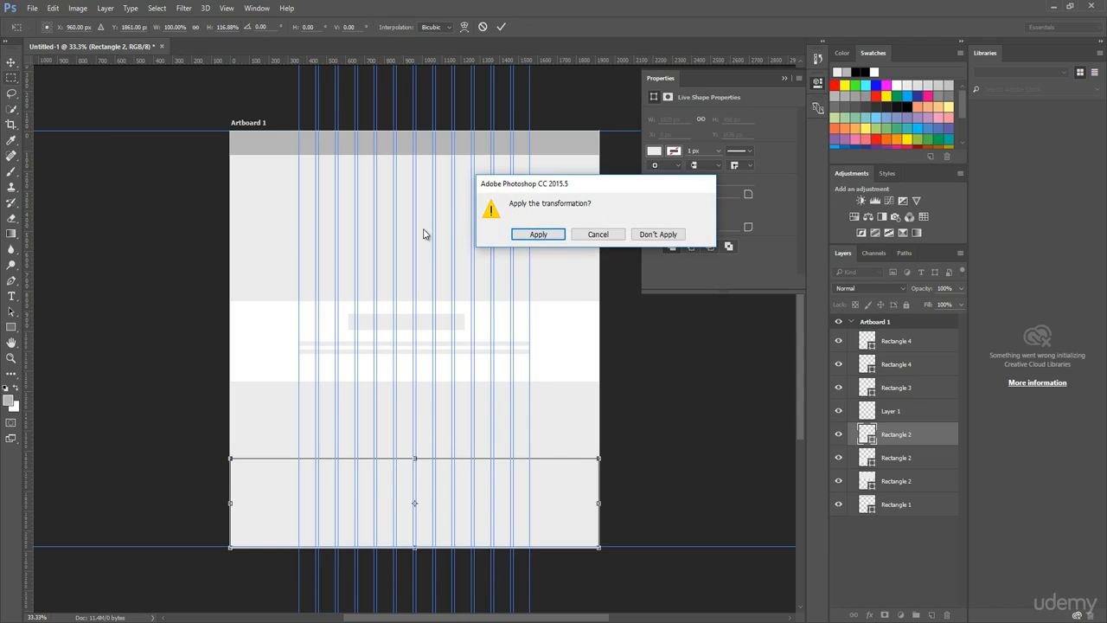
left_click(519, 239)
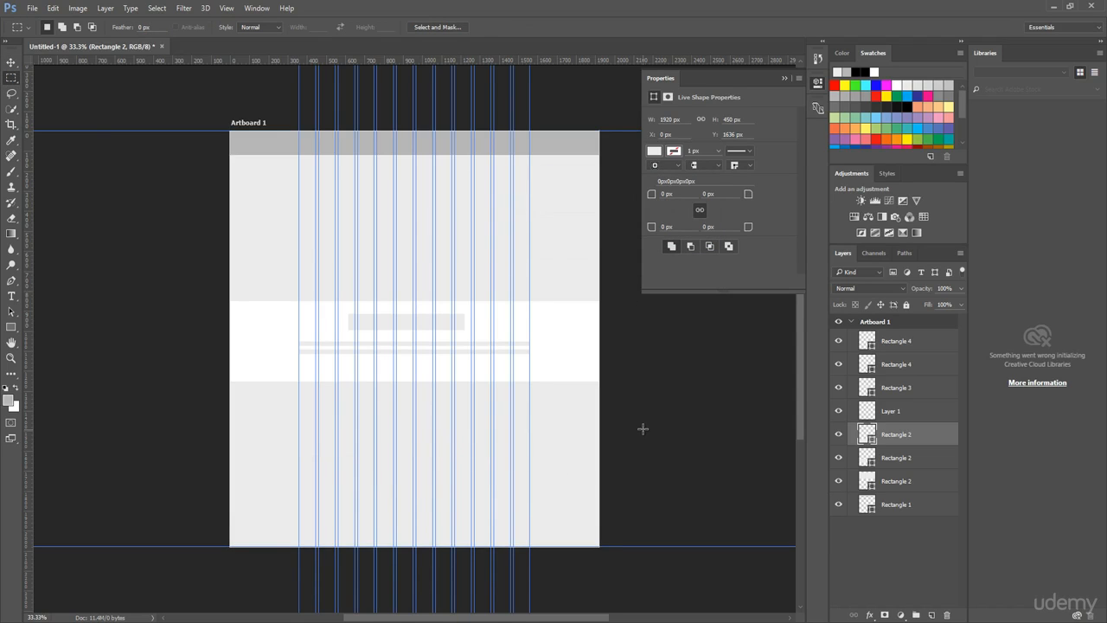